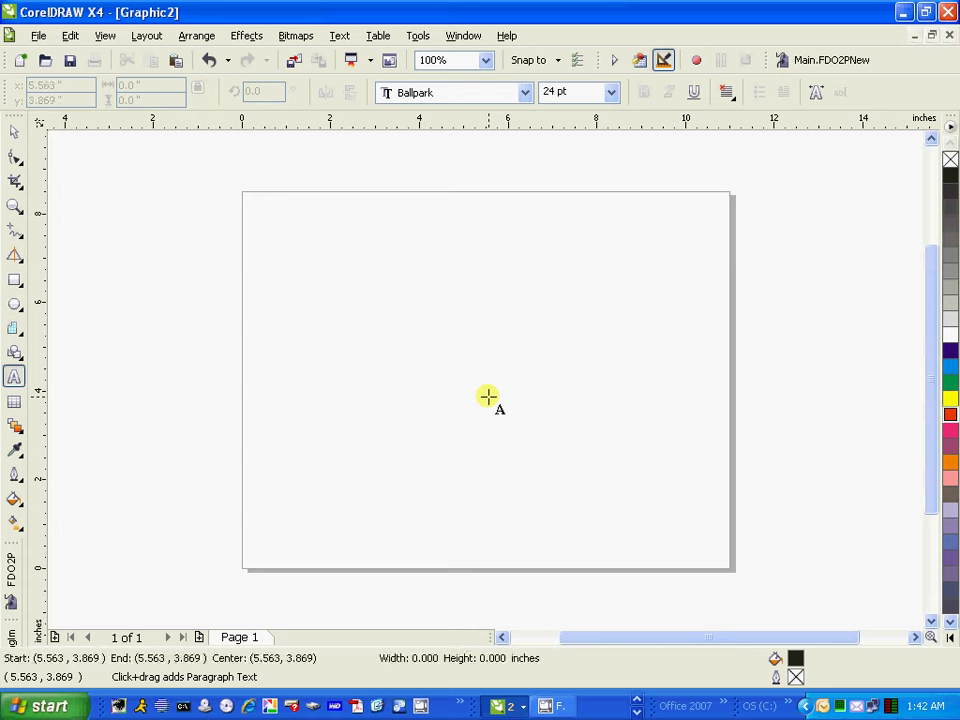
Step: Enter the artistic text ABC on the page in 300 pt Arial with center alignment
{"action": "left_click", "coordinate": [575, 88]}
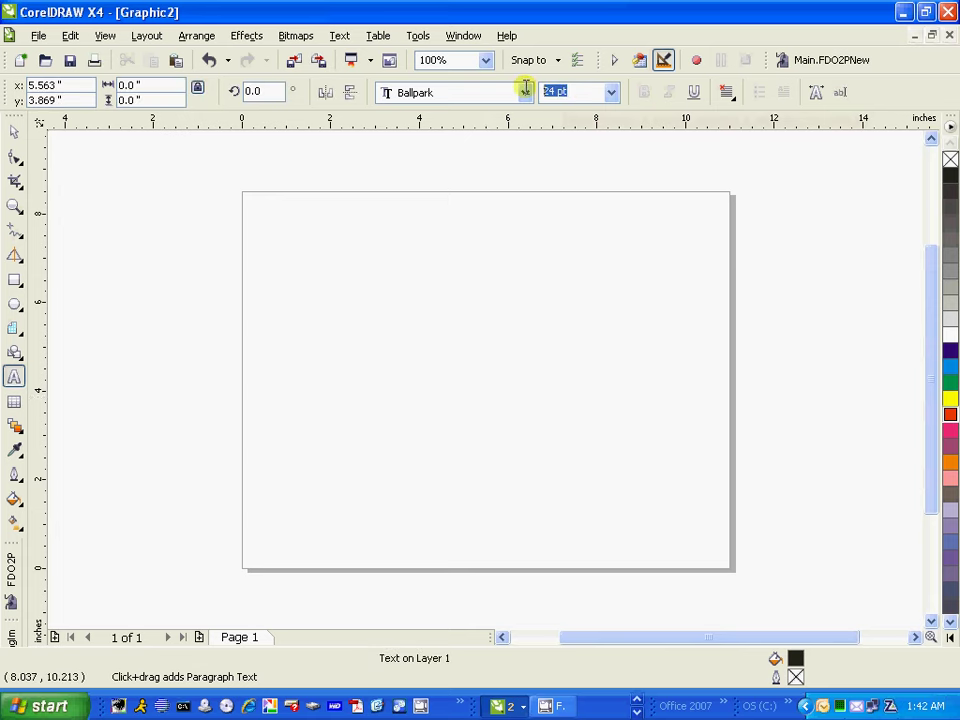
{"action": "type", "text": "300"}
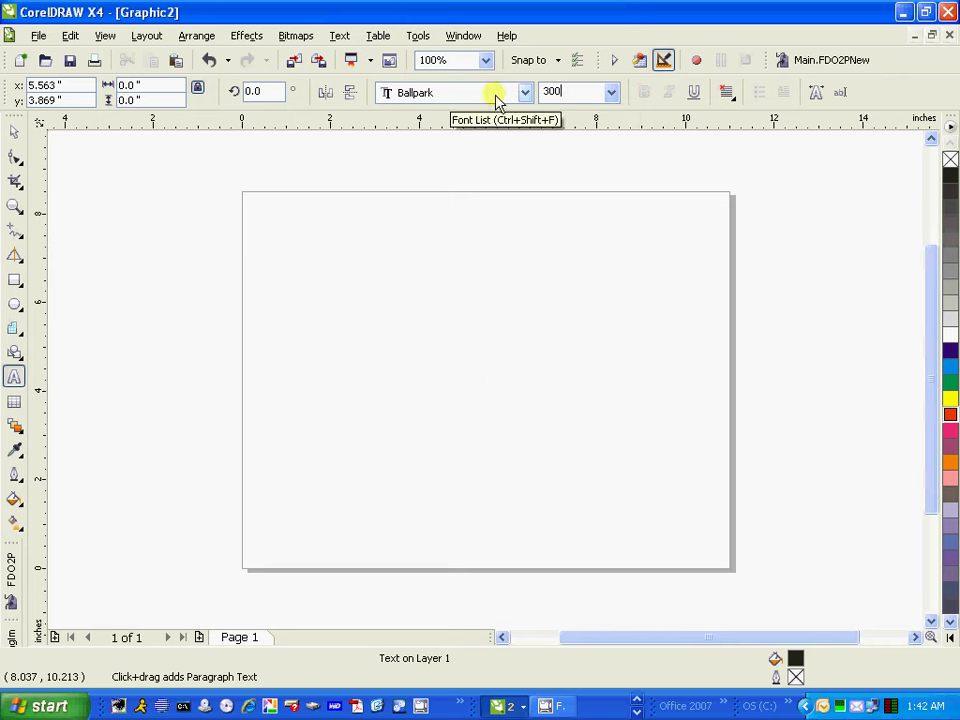
{"action": "left_click", "coordinate": [525, 92]}
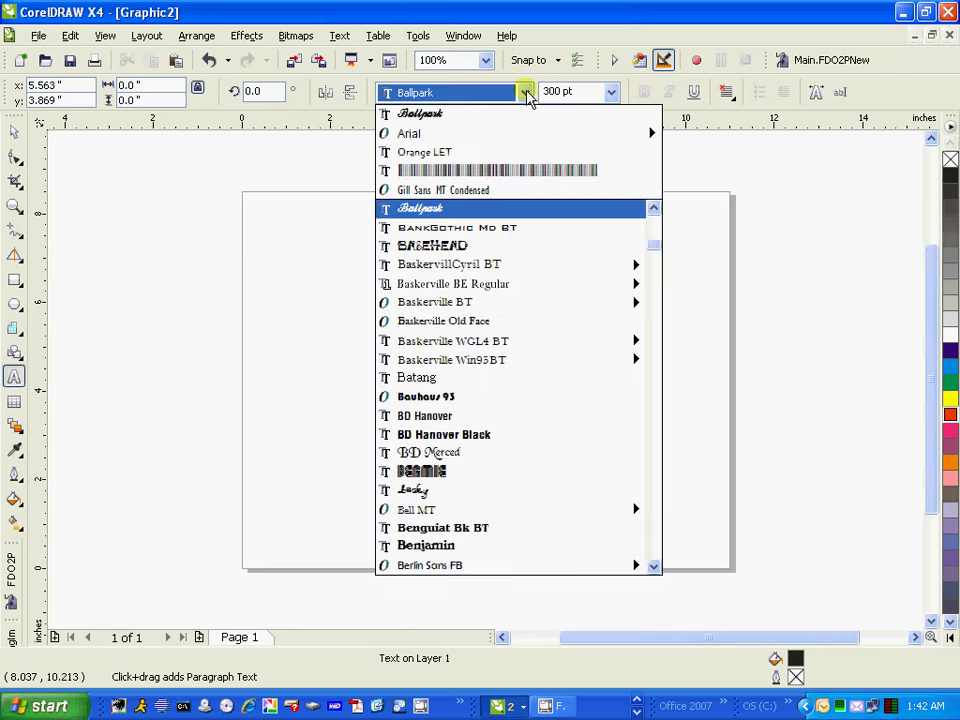
{"action": "left_click", "coordinate": [407, 134]}
{"action": "left_click", "coordinate": [724, 93]}
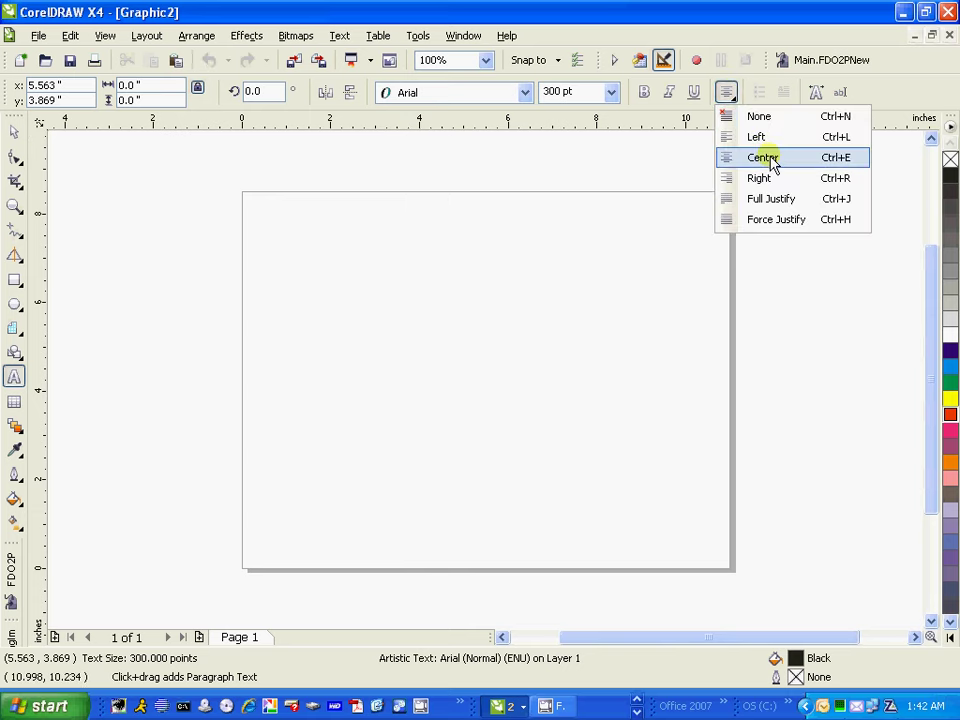
{"action": "left_click", "coordinate": [765, 158]}
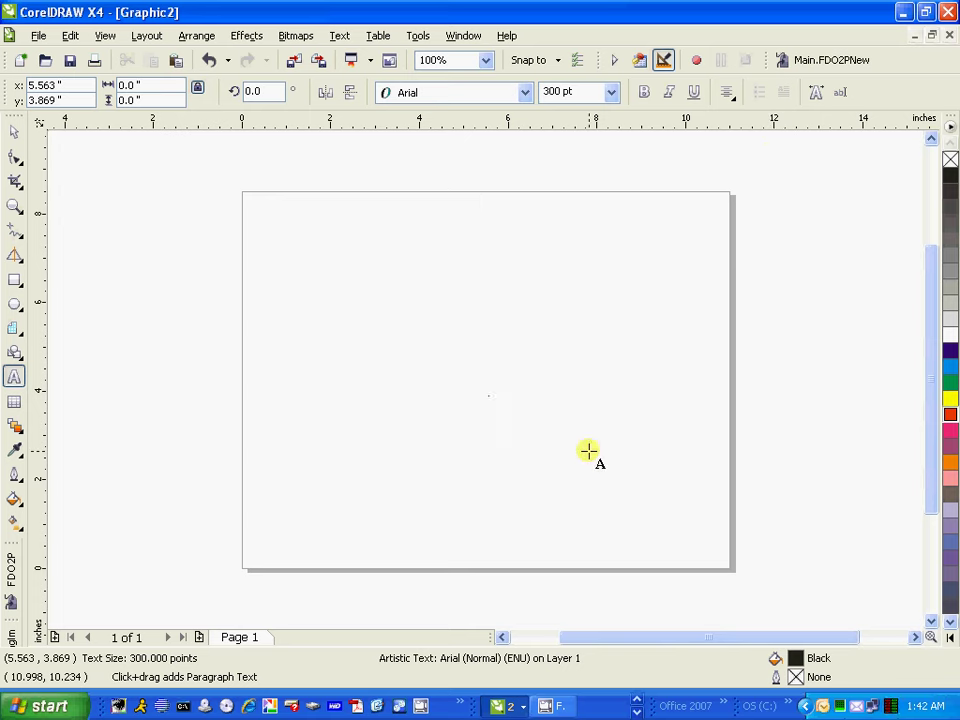
{"action": "type", "text": "ABC"}
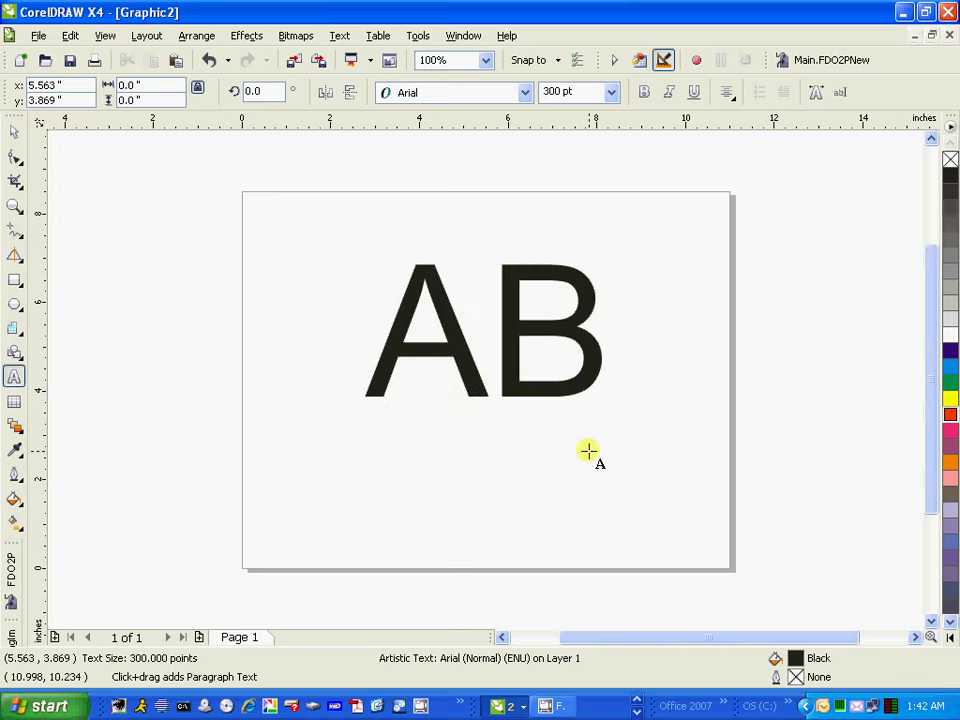
Step: Center the ABC text on the page both horizontally and vertically
{"action": "left_click", "coordinate": [14, 131]}
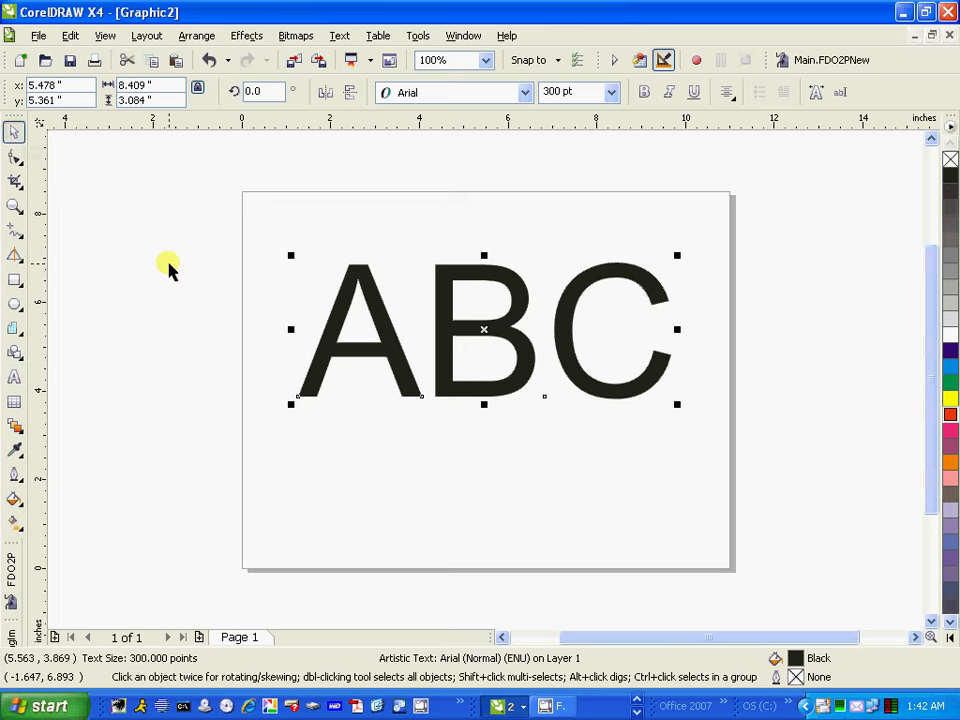
{"action": "left_click", "coordinate": [193, 42]}
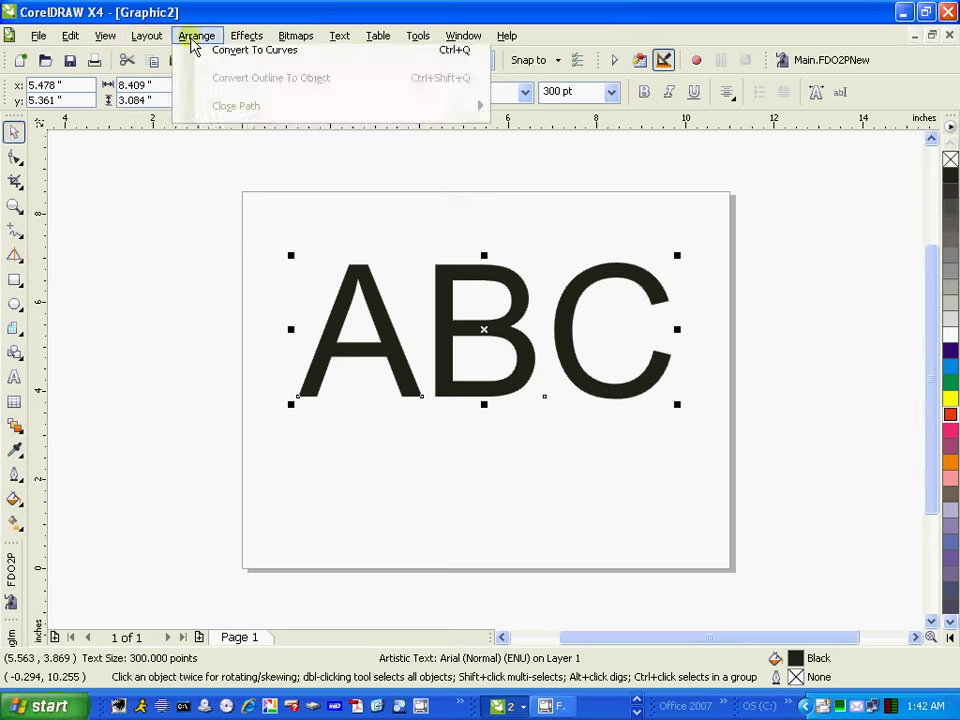
{"action": "mouse_move", "coordinate": [258, 135]}
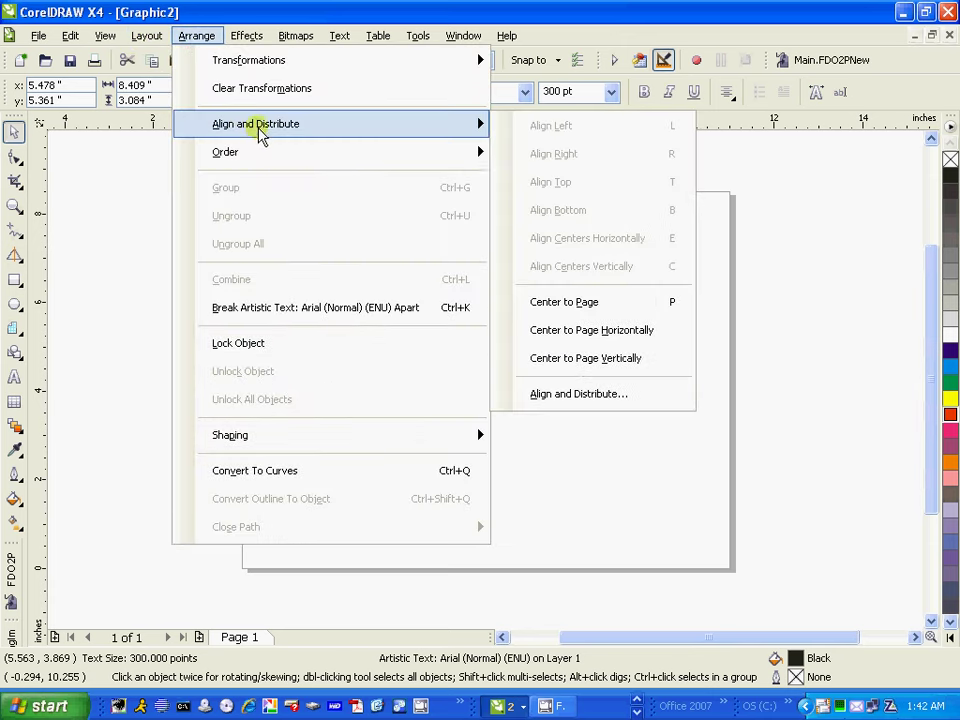
{"action": "left_click", "coordinate": [566, 305]}
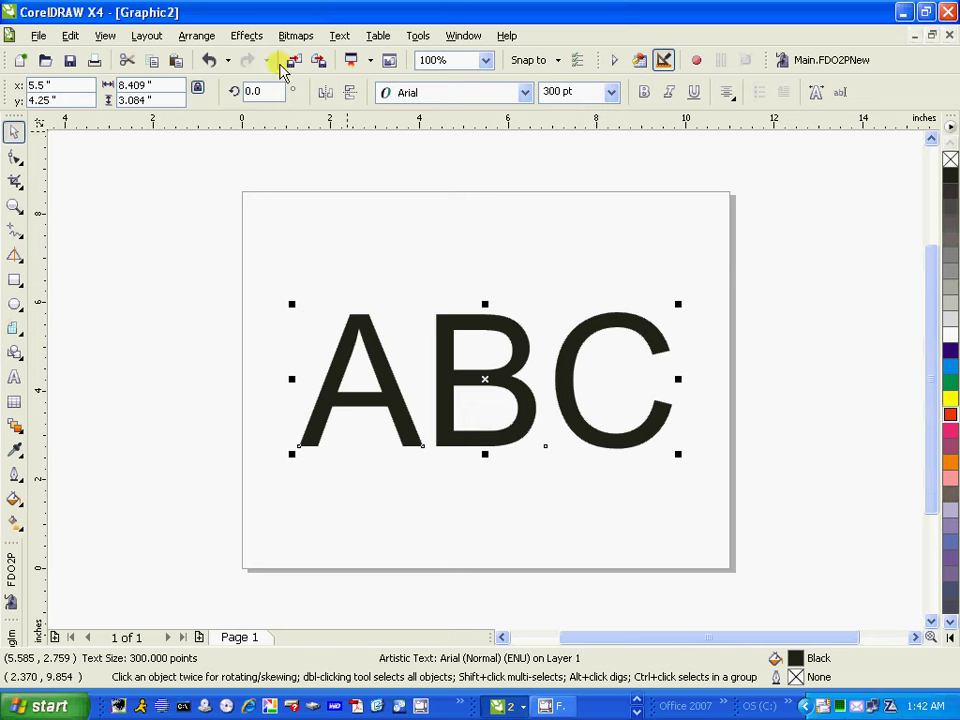
Step: Convert the ABC text to a 300 dpi CMYK bitmap with anti-aliasing and a transparent background
{"action": "left_click", "coordinate": [291, 38]}
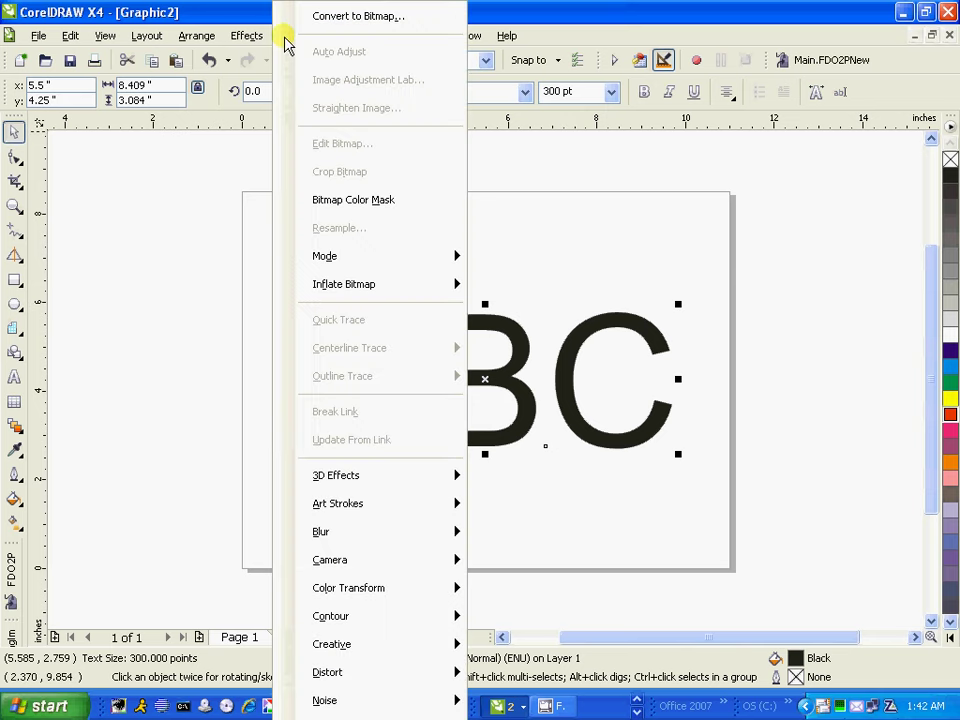
{"action": "left_click", "coordinate": [360, 15]}
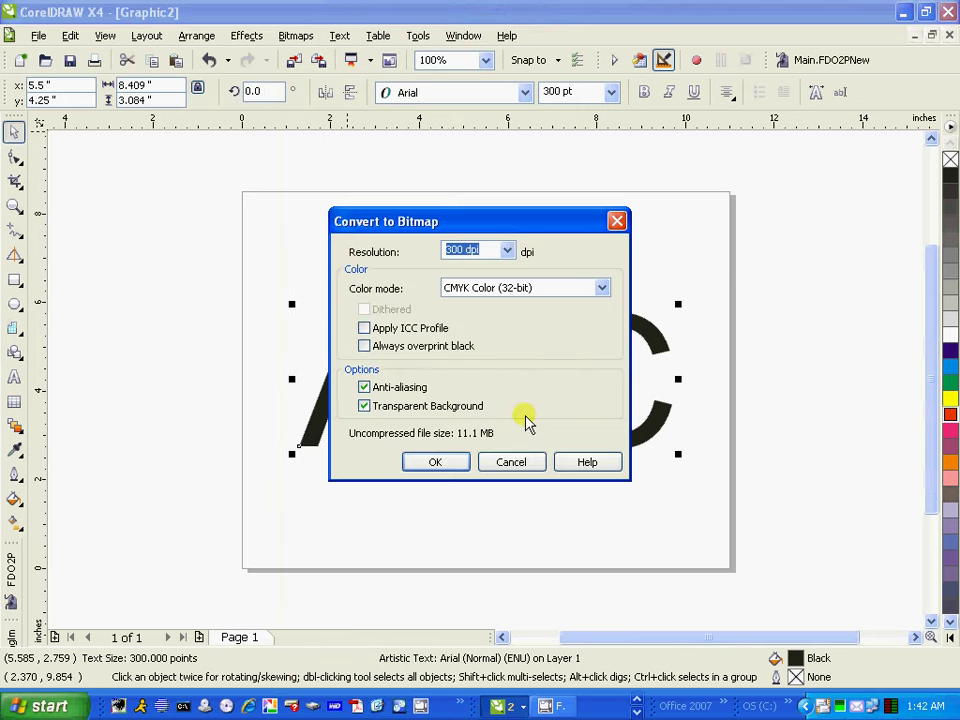
{"action": "left_click", "coordinate": [450, 463]}
Step: Start a centerline trace of the ABC bitmap using the Line drawing type
{"action": "right_click", "coordinate": [445, 450]}
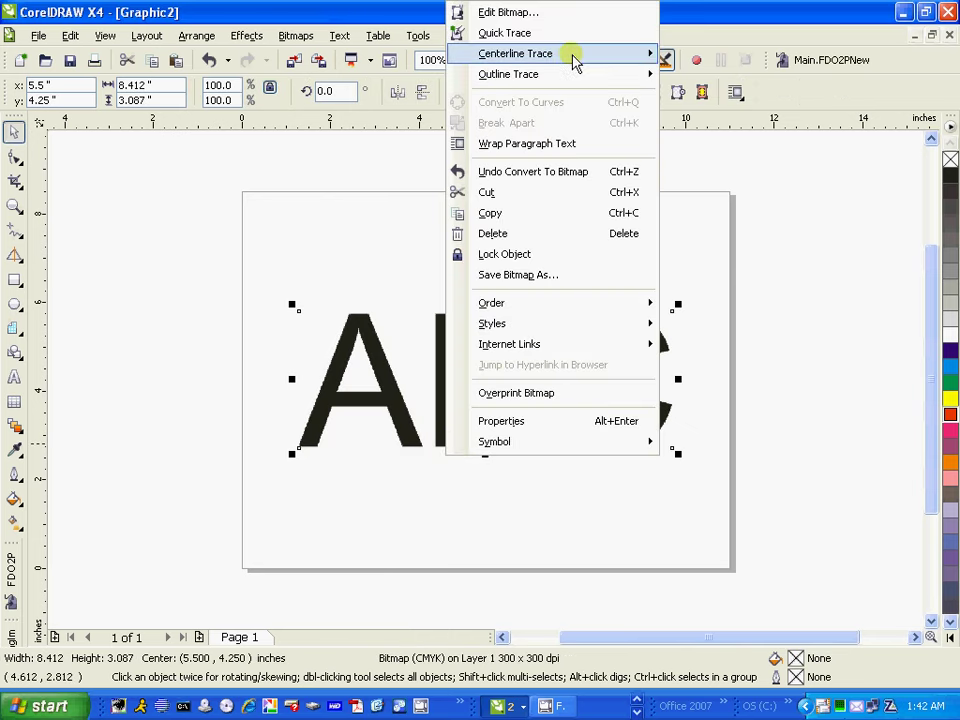
{"action": "mouse_move", "coordinate": [576, 62]}
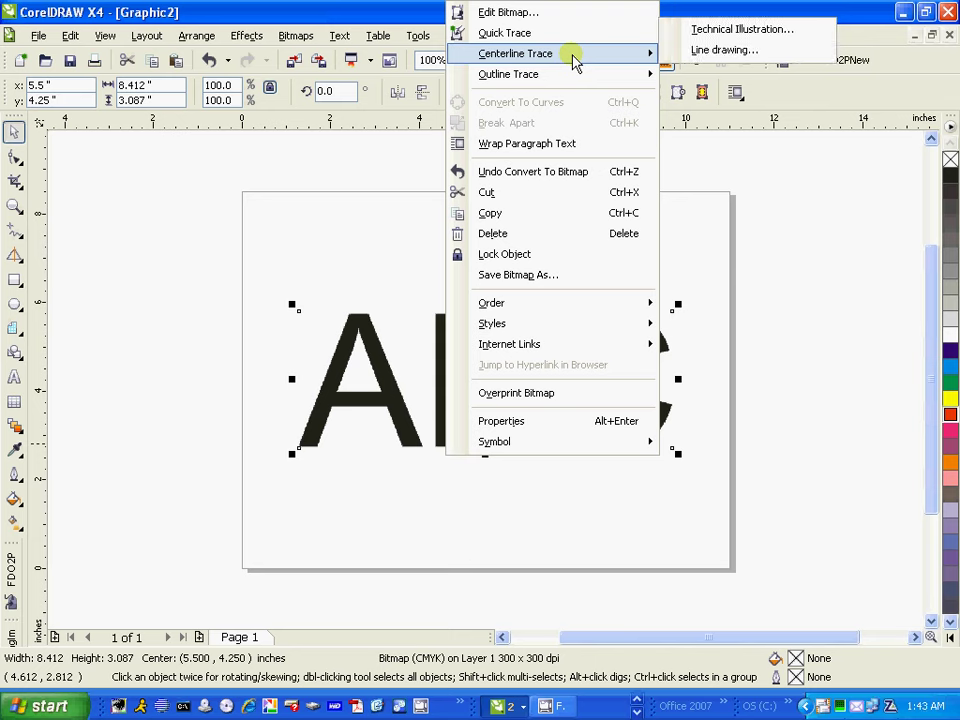
{"action": "left_click", "coordinate": [708, 52]}
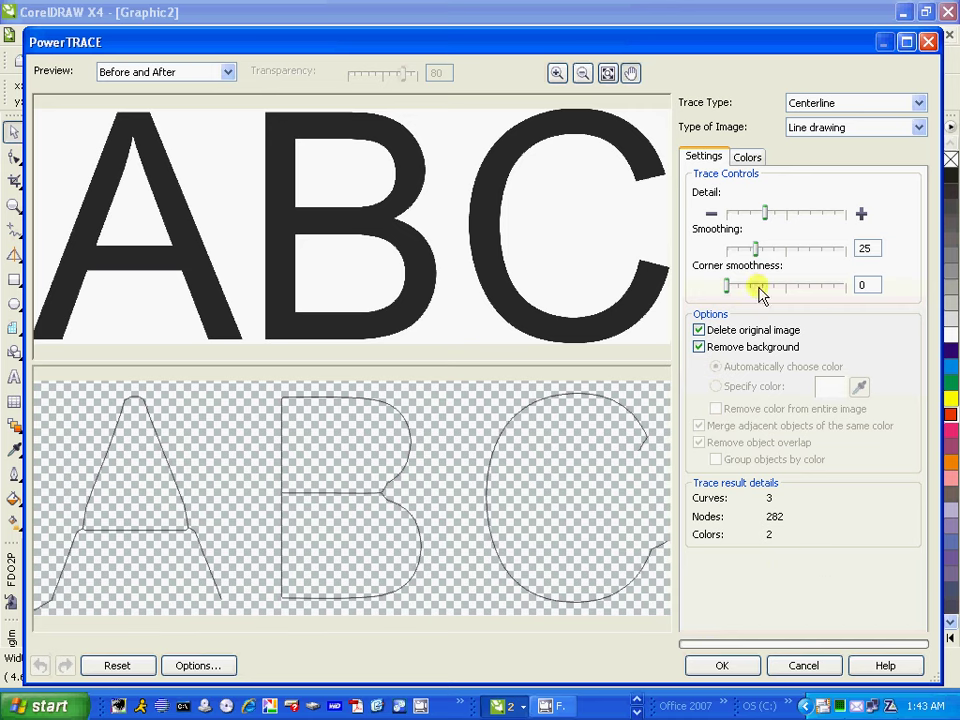
Step: Set the trace's corner smoothness to 24 and smoothing to 100, raise the detail to nearly the middle, and apply the trace
{"action": "left_click_drag", "start_coordinate": [726, 285], "coordinate": [754, 287]}
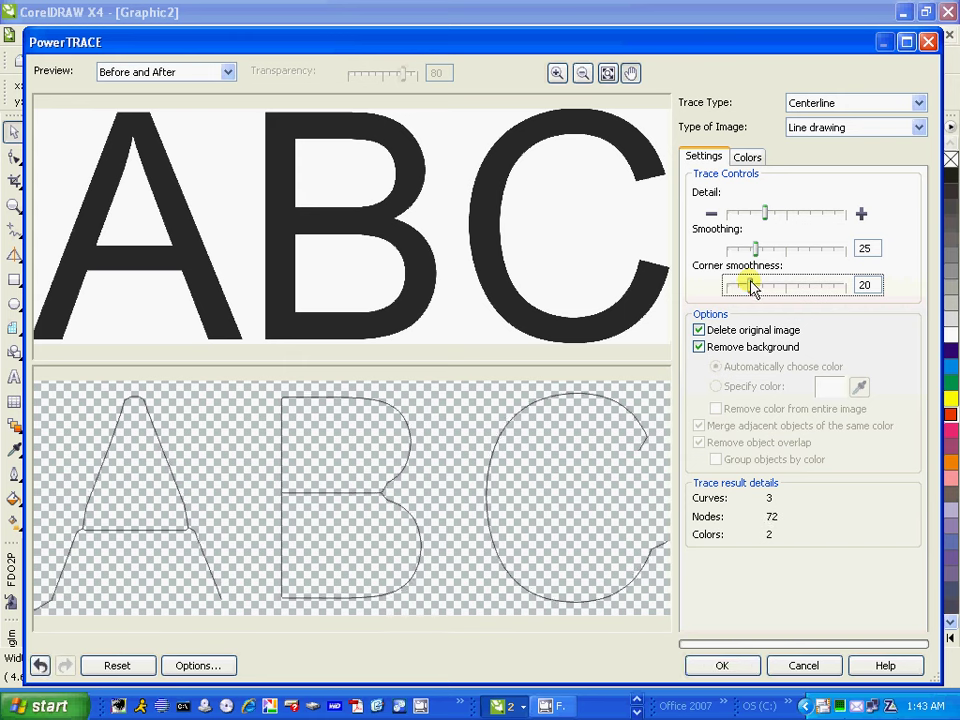
{"action": "left_click_drag", "start_coordinate": [753, 286], "coordinate": [762, 287]}
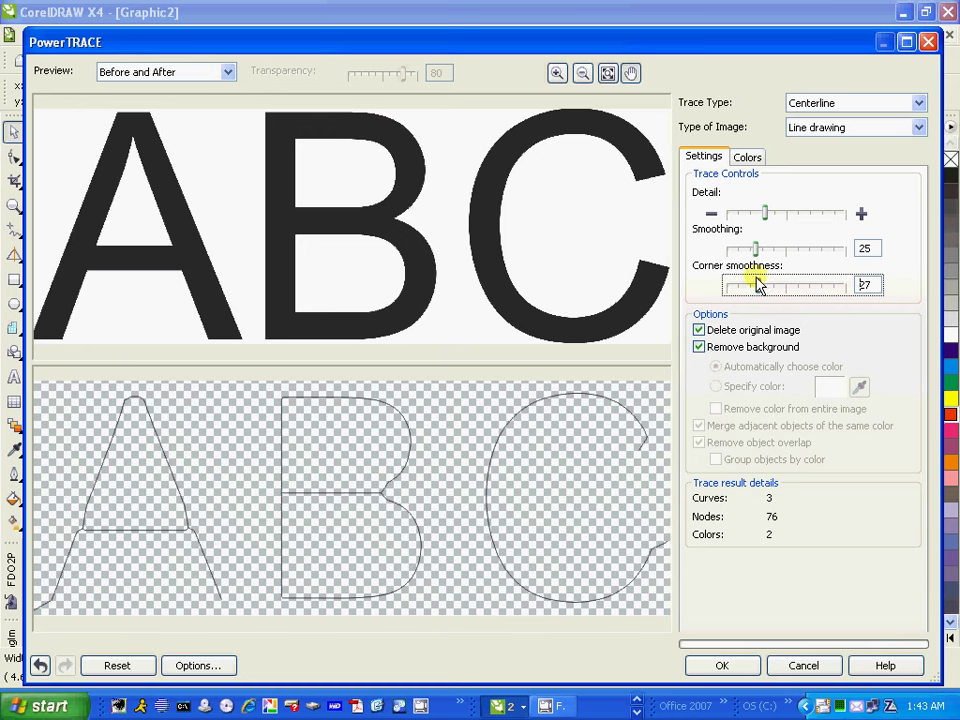
{"action": "left_click_drag", "start_coordinate": [757, 285], "coordinate": [753, 284]}
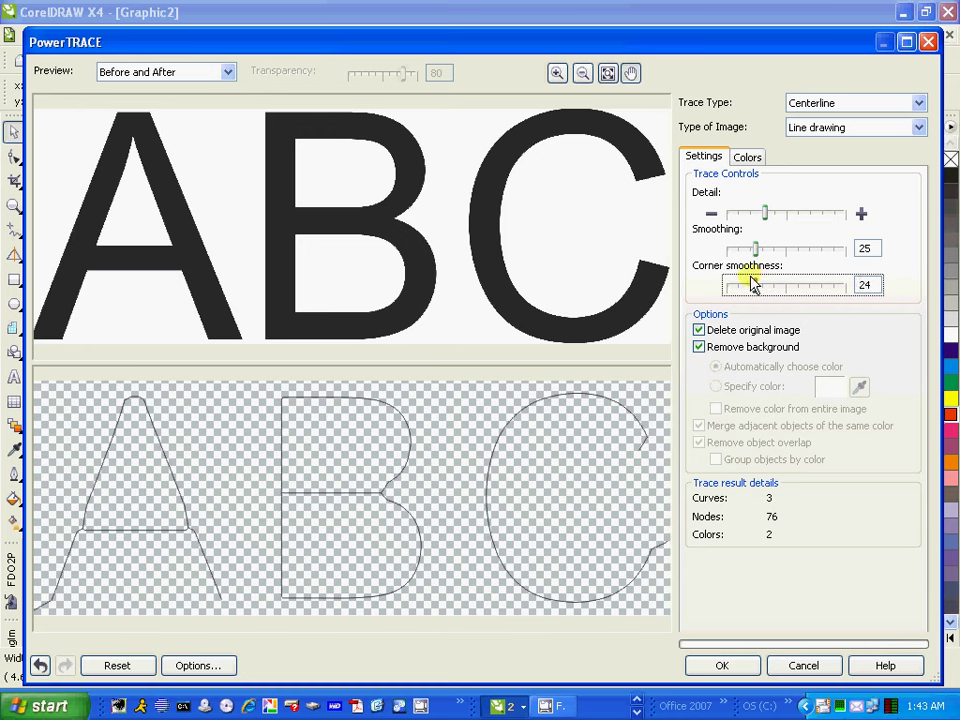
{"action": "left_click", "coordinate": [766, 213]}
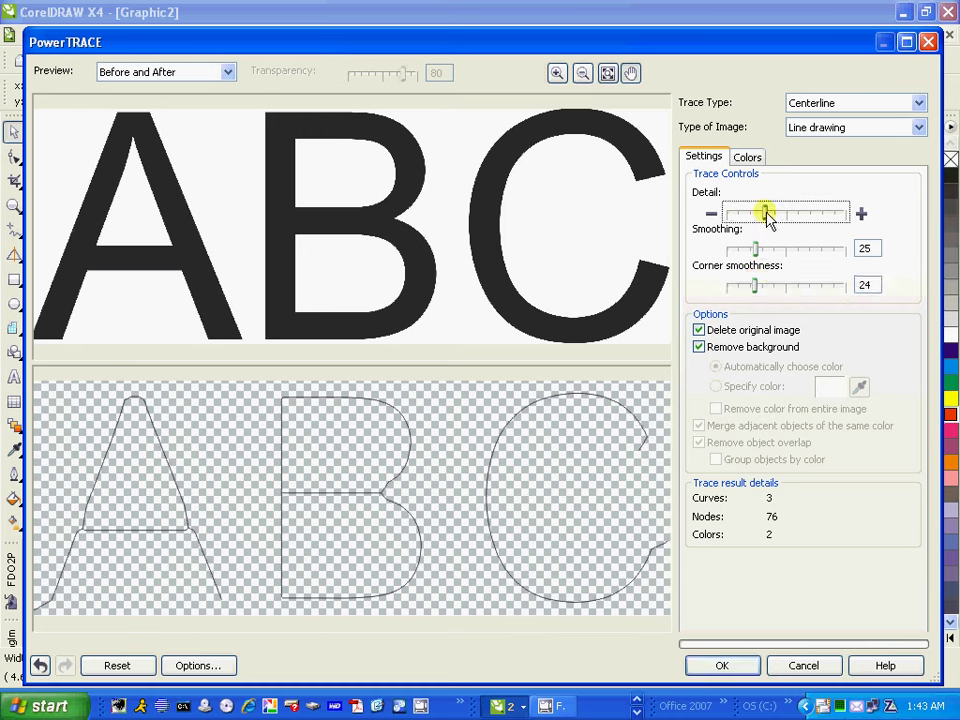
{"action": "left_click_drag", "start_coordinate": [768, 218], "coordinate": [785, 218]}
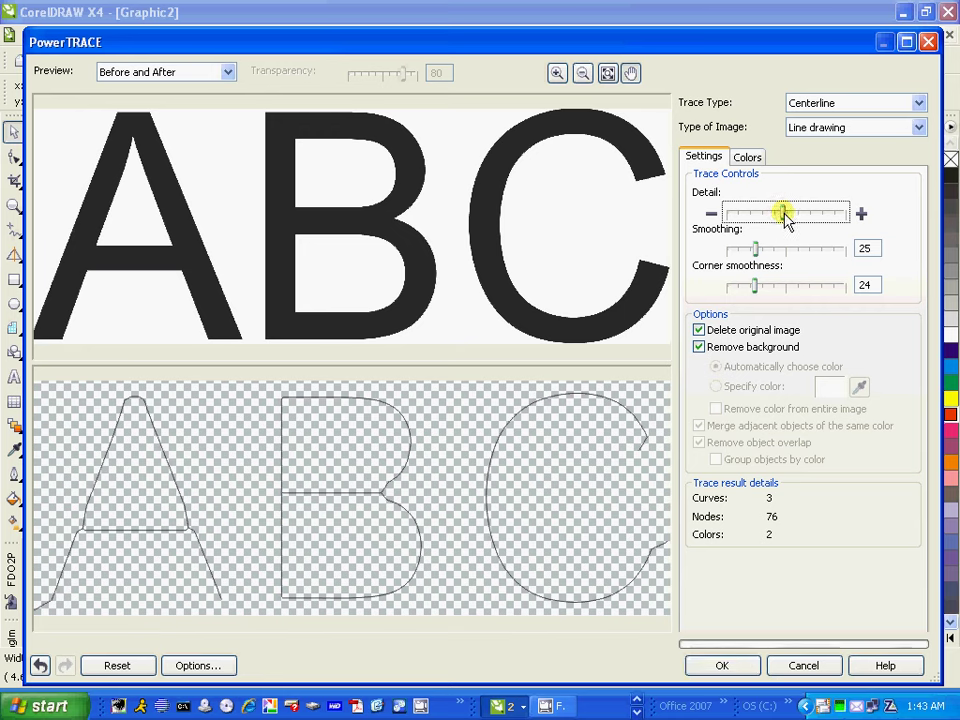
{"action": "left_click_drag", "start_coordinate": [757, 258], "coordinate": [853, 263]}
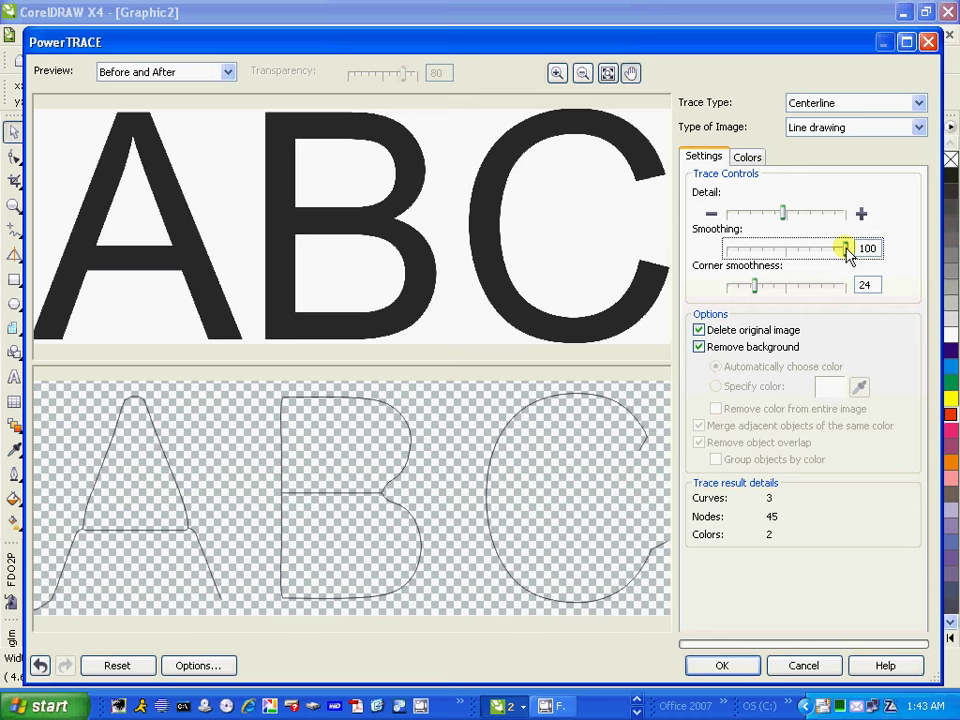
{"action": "left_click", "coordinate": [748, 668]}
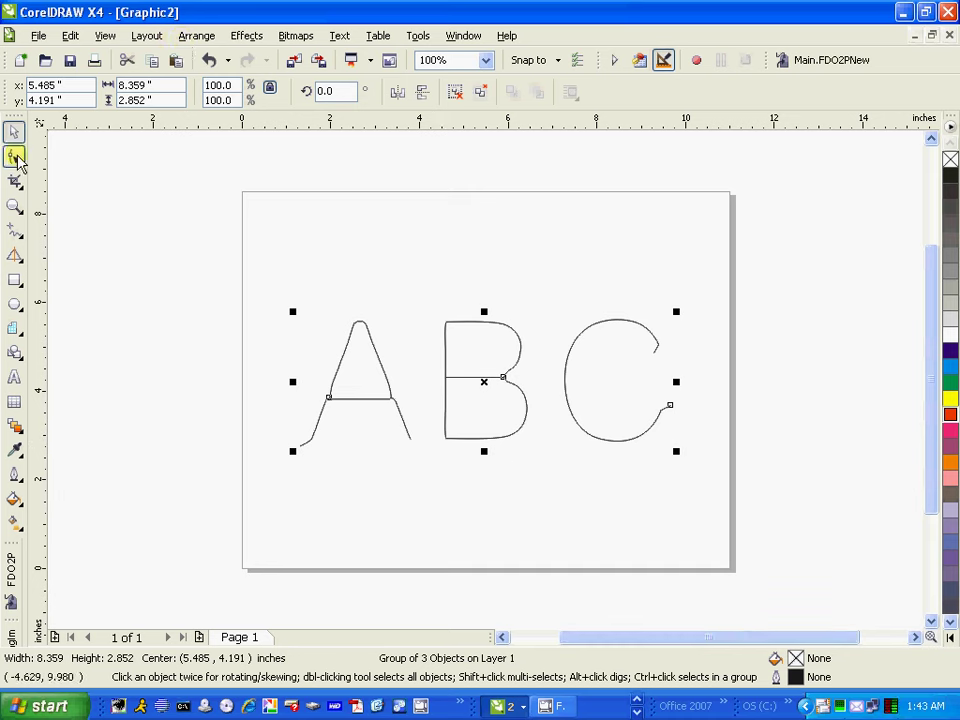
Step: Ungroup all of the traced letters and clear the selection
{"action": "left_click", "coordinate": [22, 200]}
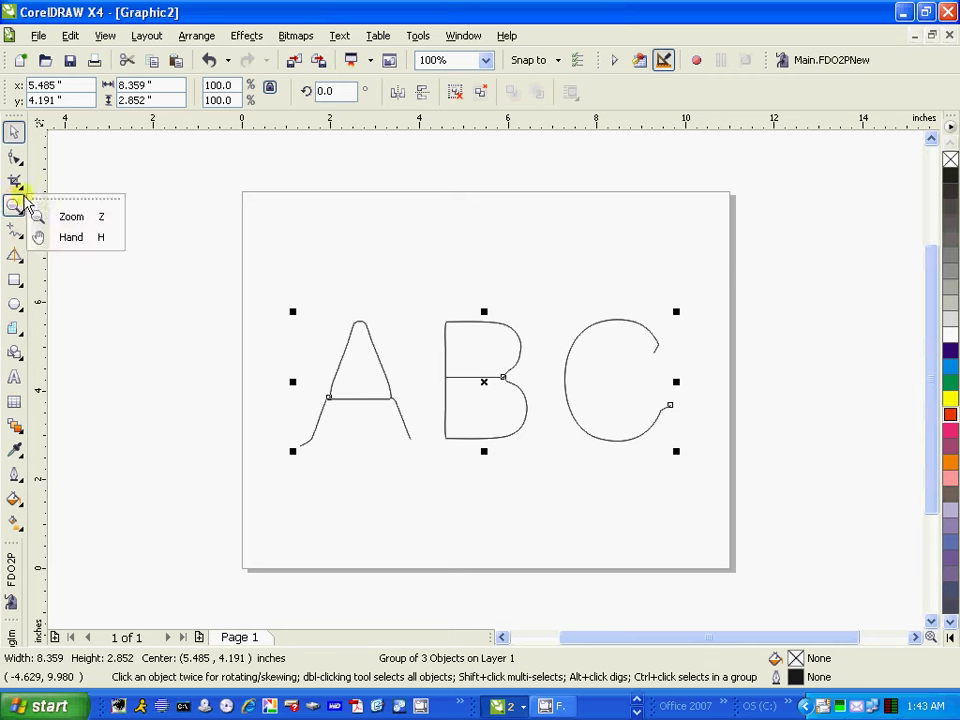
{"action": "left_click", "coordinate": [92, 216]}
{"action": "left_click", "coordinate": [180, 92]}
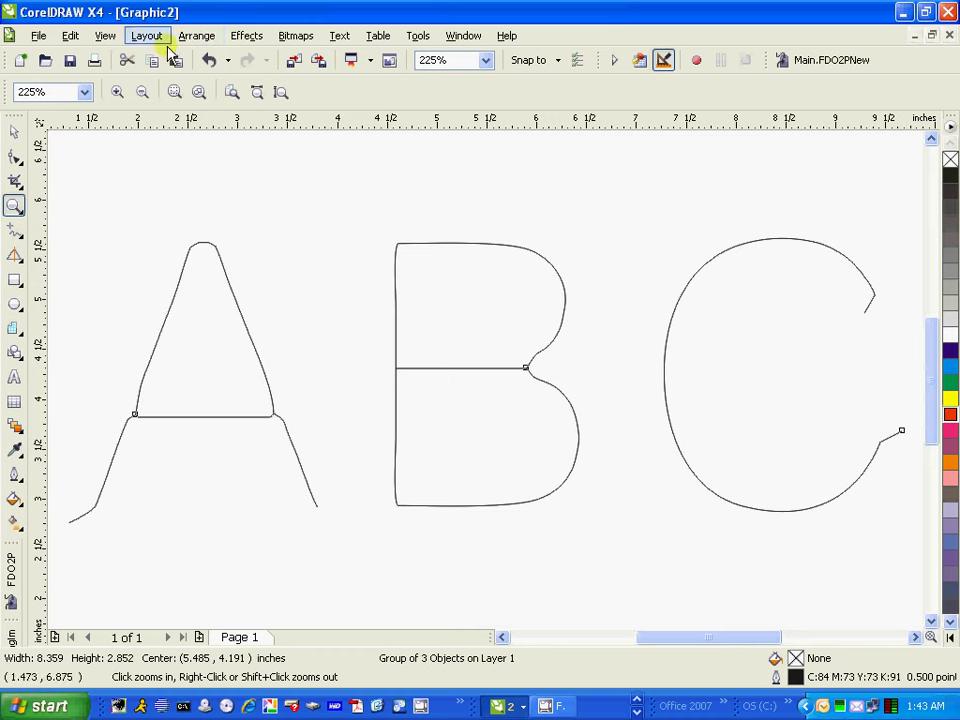
{"action": "left_click", "coordinate": [14, 131]}
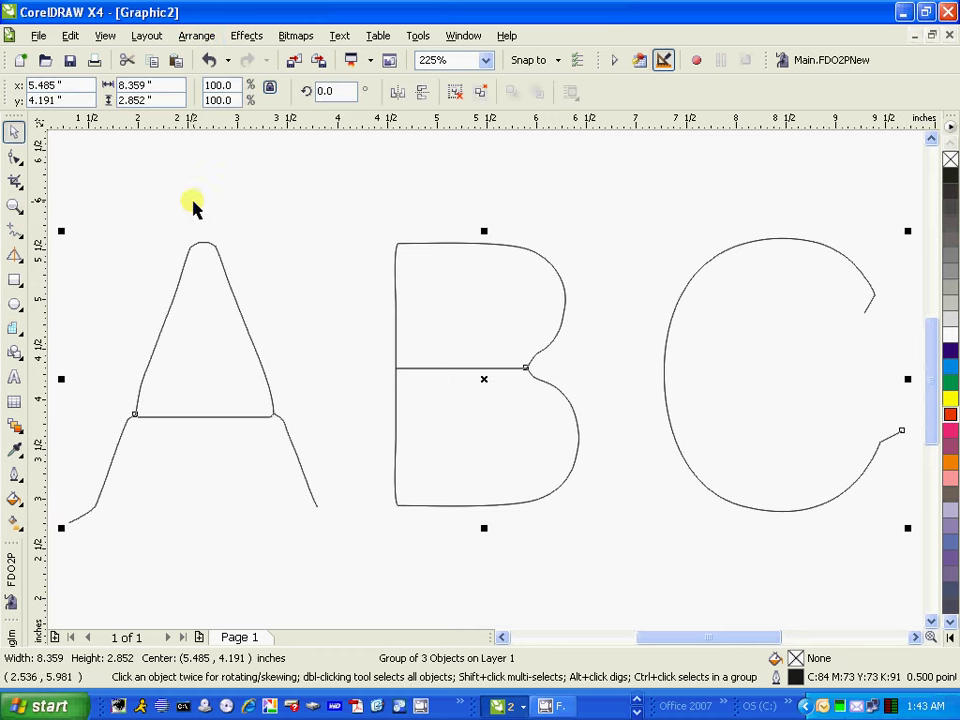
{"action": "left_click", "coordinate": [195, 37]}
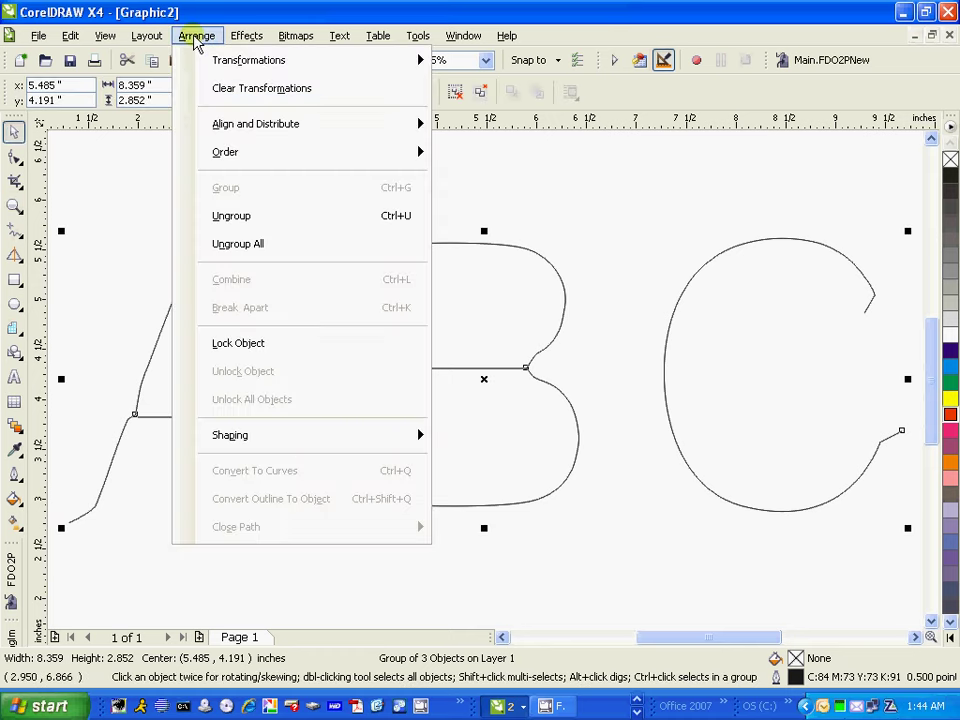
{"action": "left_click", "coordinate": [272, 246]}
{"action": "left_click", "coordinate": [117, 195]}
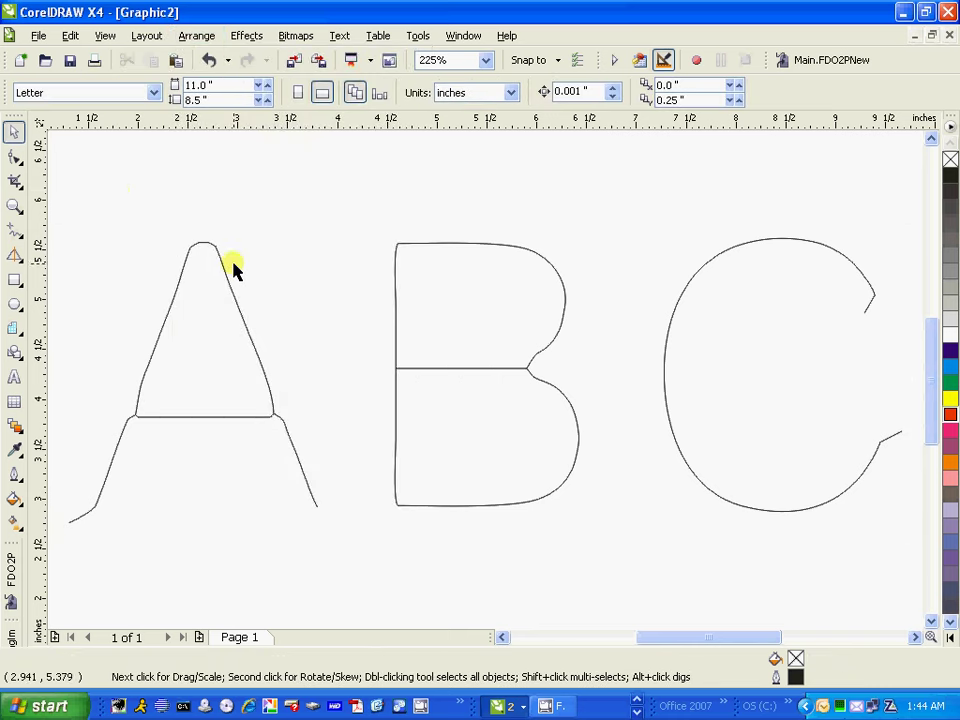
Step: Reduce the nodes of the whole letter A outline with a curve smoothness of 10
{"action": "left_click", "coordinate": [226, 272]}
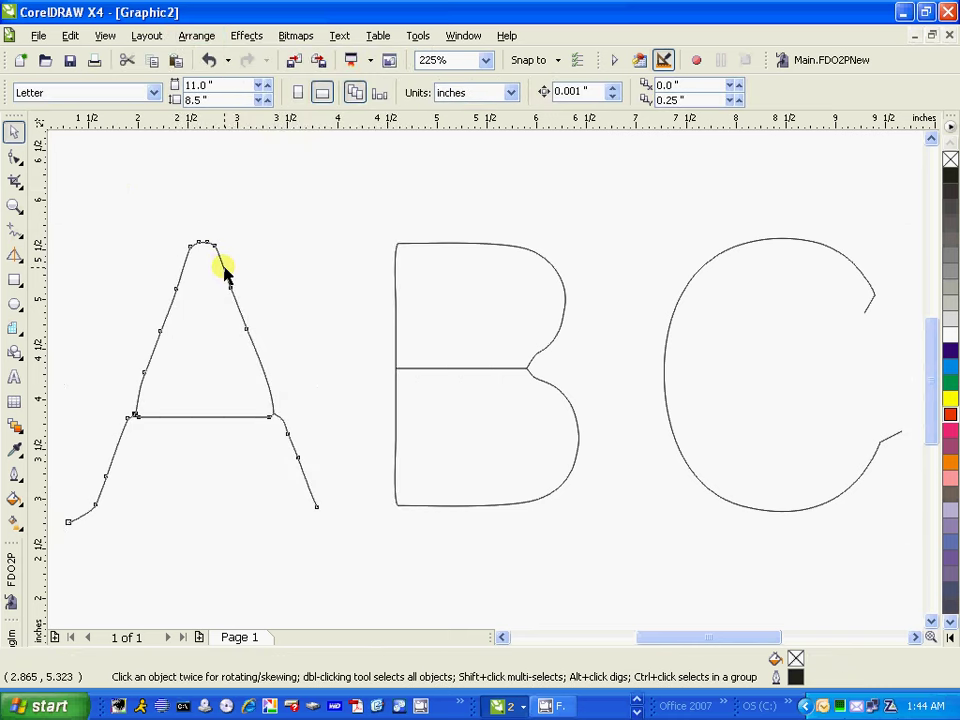
{"action": "left_click", "coordinate": [14, 156]}
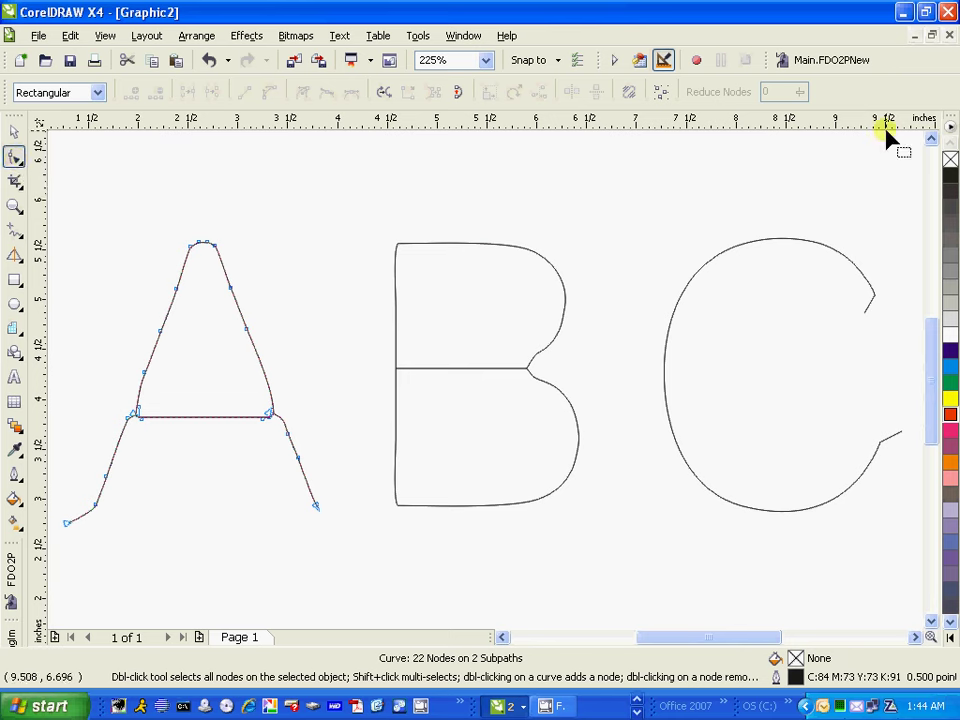
{"action": "left_click", "coordinate": [660, 91]}
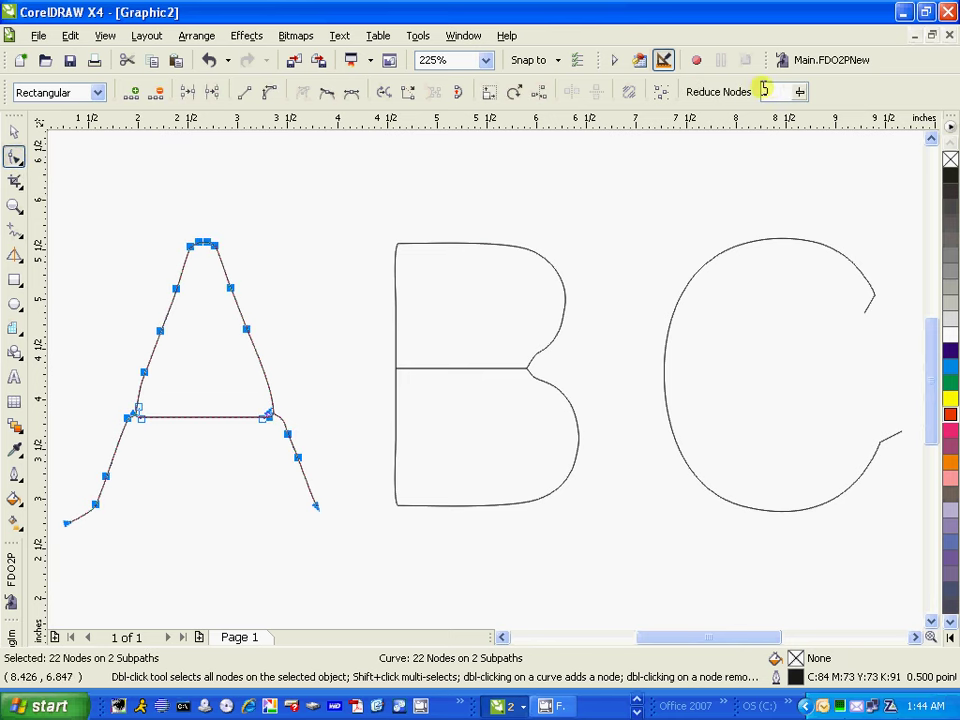
{"action": "type", "text": "10"}
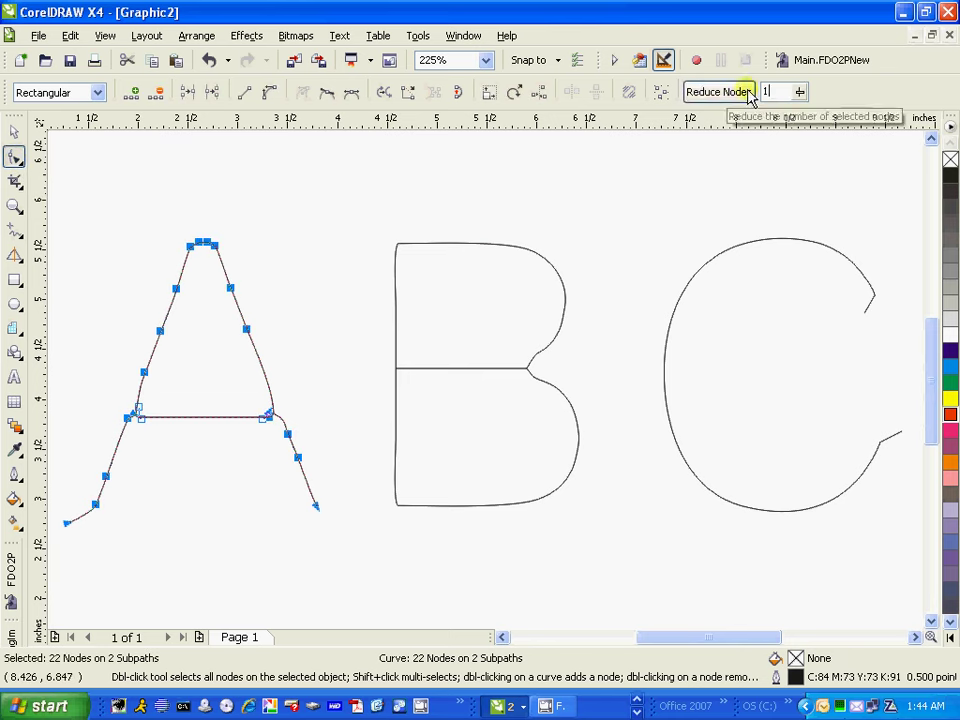
{"action": "left_click", "coordinate": [746, 89]}
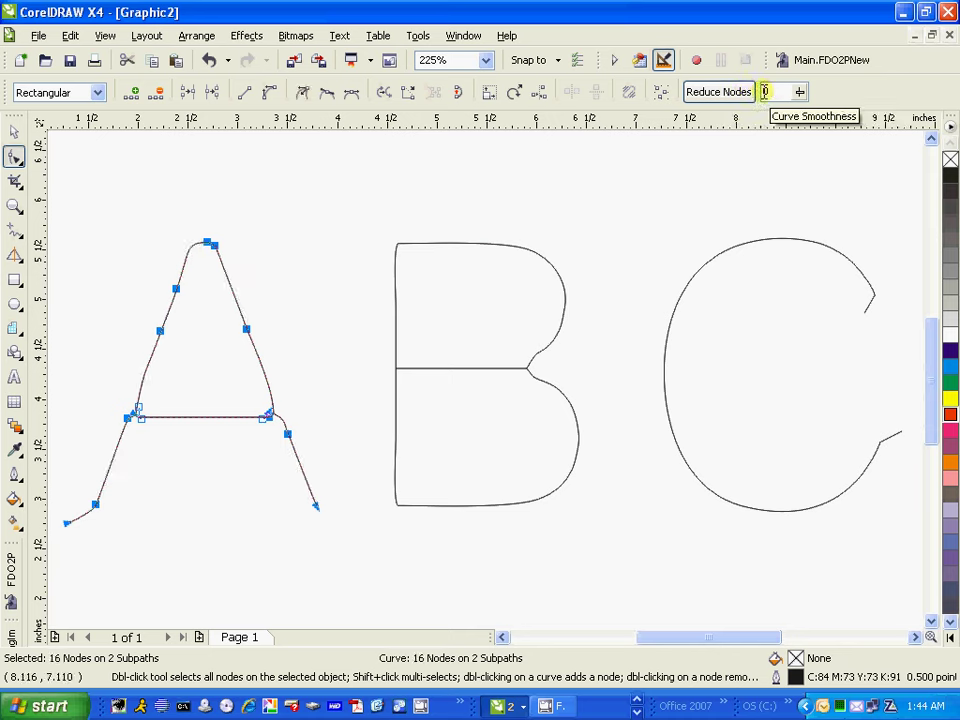
Step: Reduce the nodes of the whole letter B outline with a curve smoothness of 10
{"action": "left_click", "coordinate": [397, 370]}
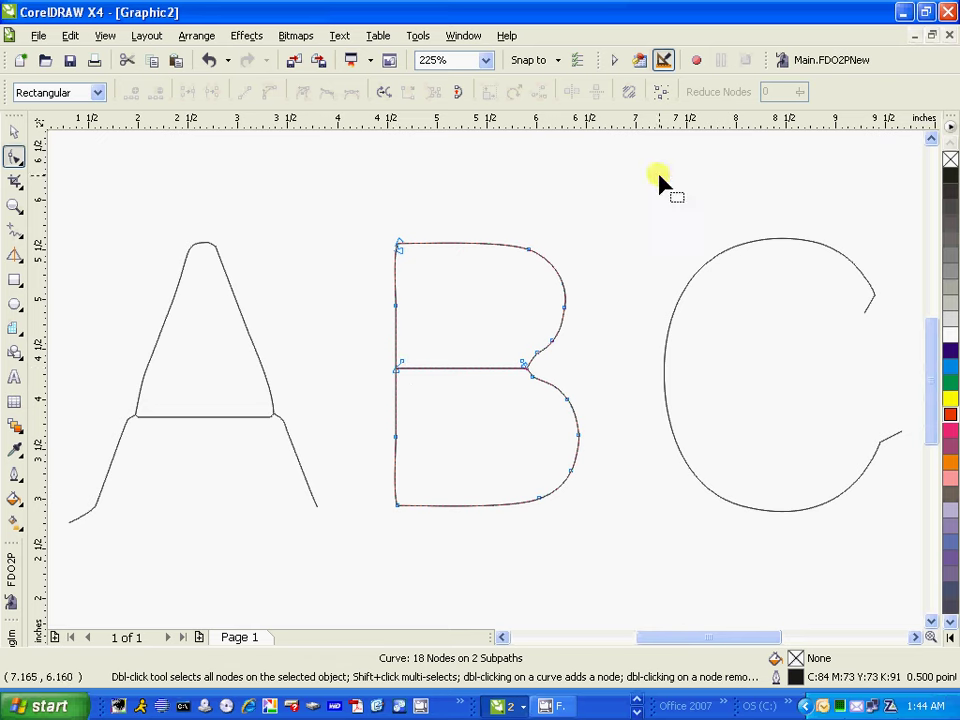
{"action": "left_click", "coordinate": [660, 91]}
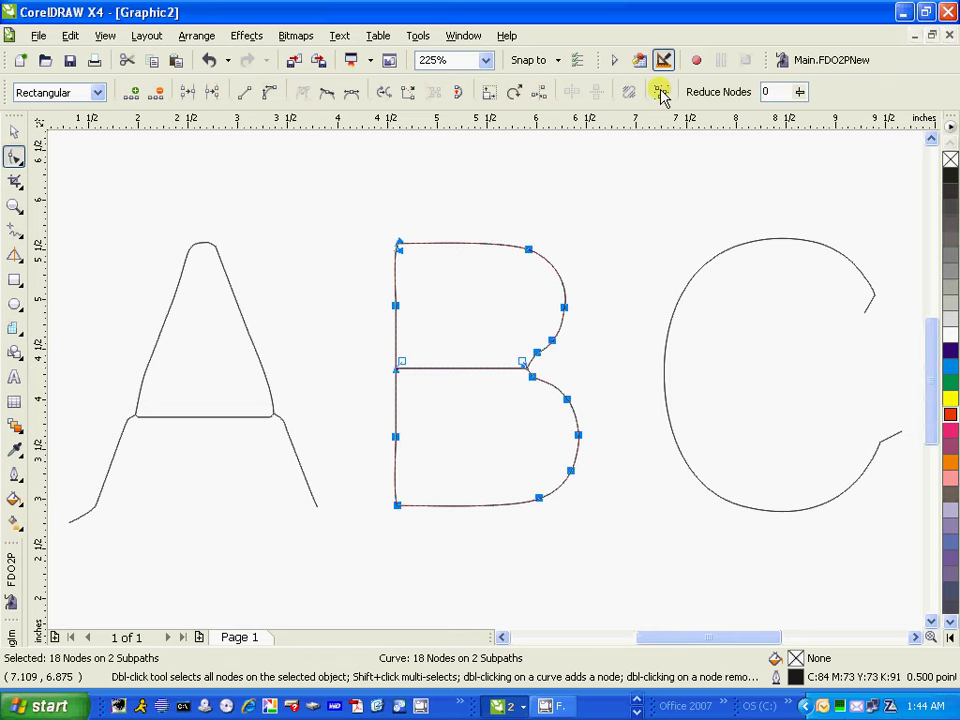
{"action": "left_click", "coordinate": [782, 91]}
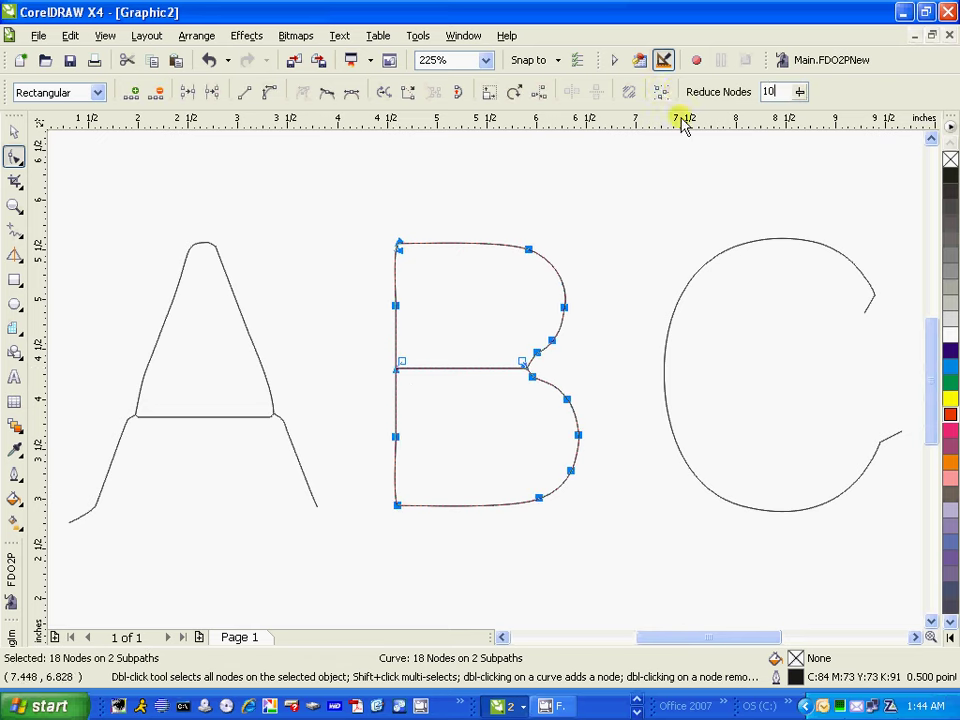
{"action": "type", "text": "10"}
{"action": "key", "text": "Return"}
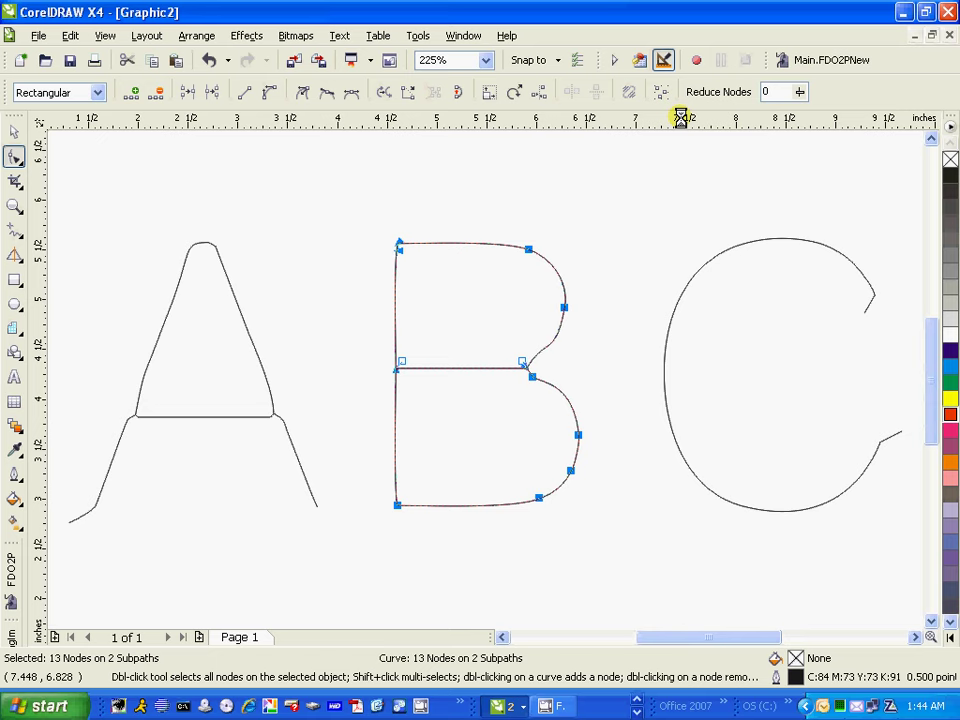
Step: Reduce the nodes of the whole letter C outline with a curve smoothness of 10
{"action": "left_click", "coordinate": [813, 248]}
{"action": "left_click", "coordinate": [660, 91]}
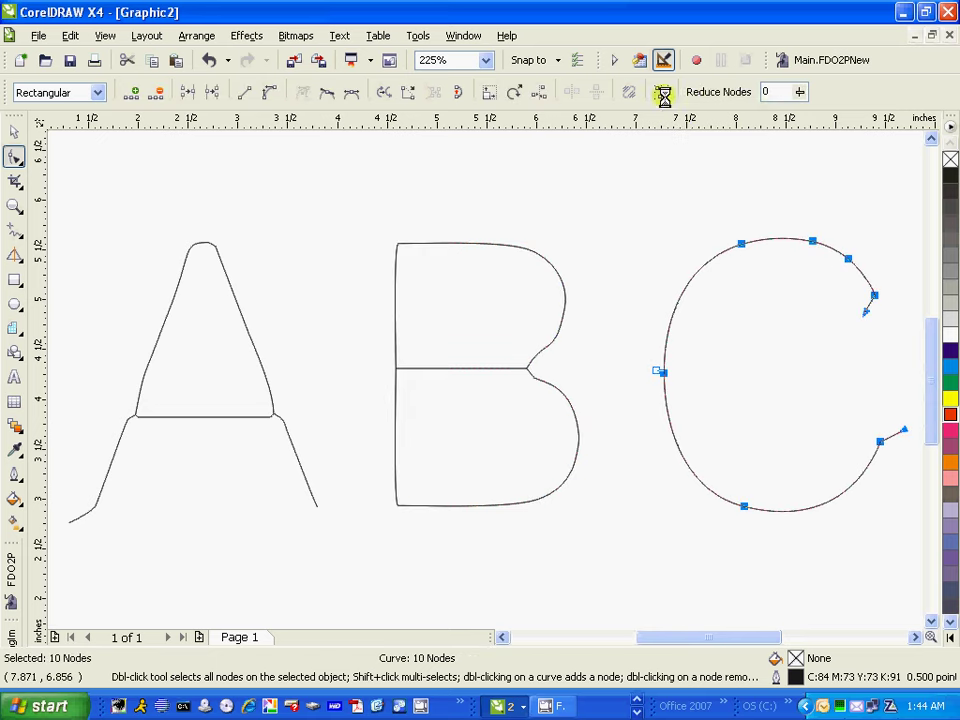
{"action": "left_click", "coordinate": [772, 91]}
{"action": "type", "text": "10"}
{"action": "left_click", "coordinate": [739, 94]}
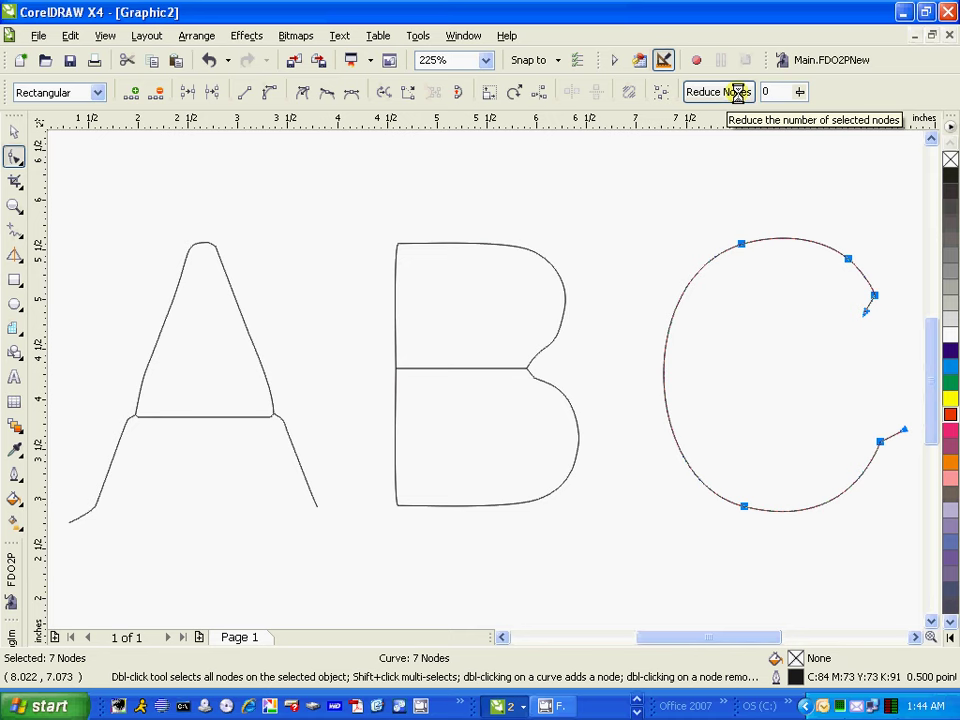
Step: Convert all segments of the letter A to straight lines and deselect its nodes
{"action": "left_click", "coordinate": [273, 398]}
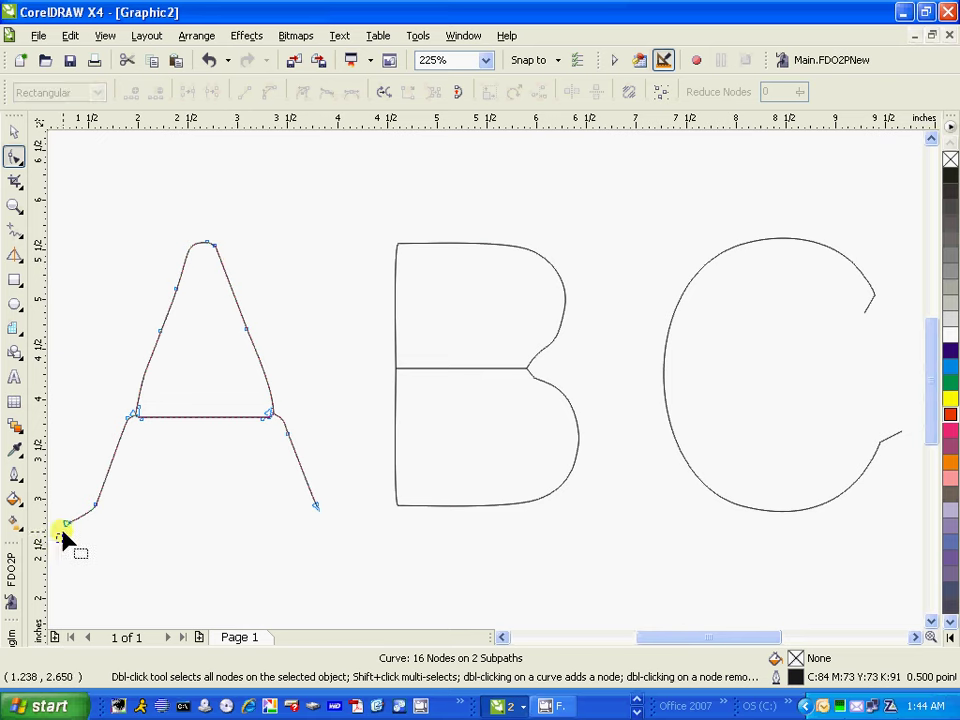
{"action": "left_click_drag", "start_coordinate": [56, 542], "coordinate": [341, 197]}
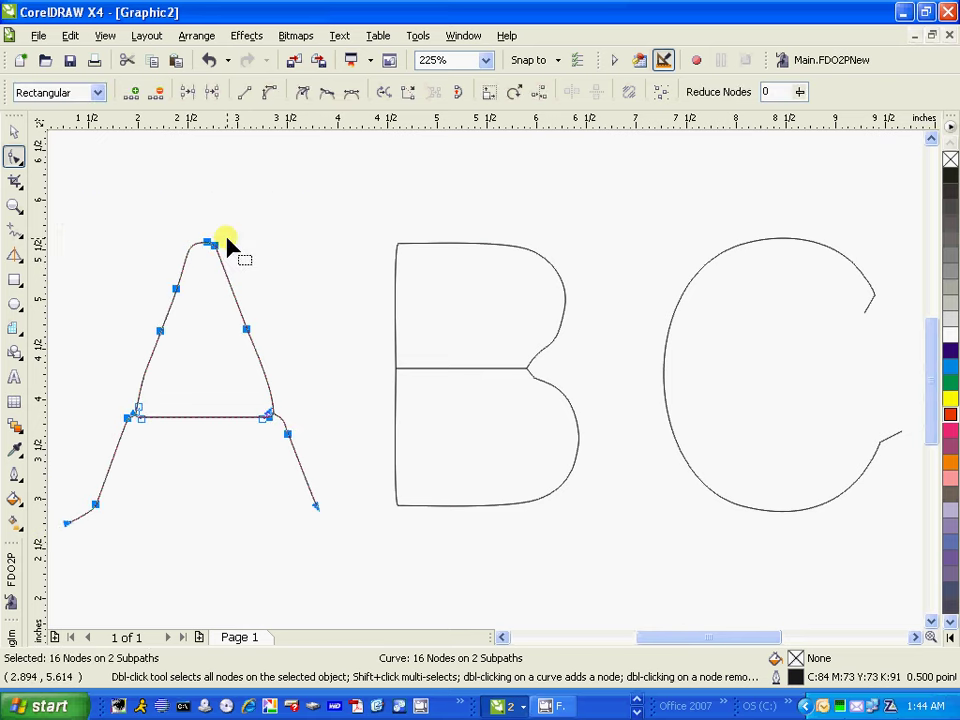
{"action": "right_click", "coordinate": [214, 244]}
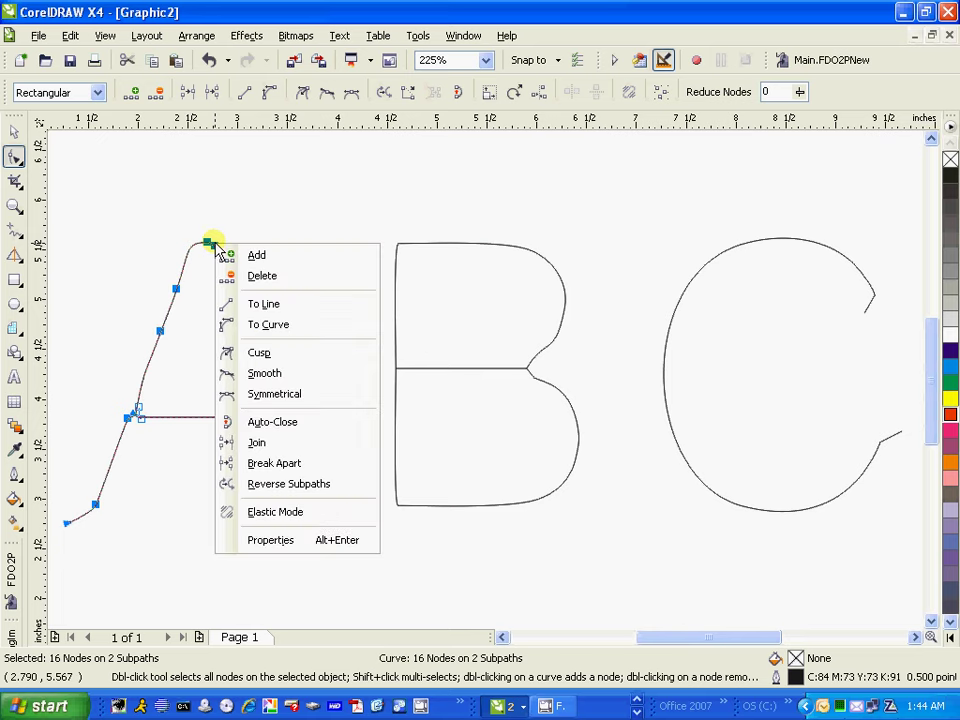
{"action": "left_click", "coordinate": [242, 304]}
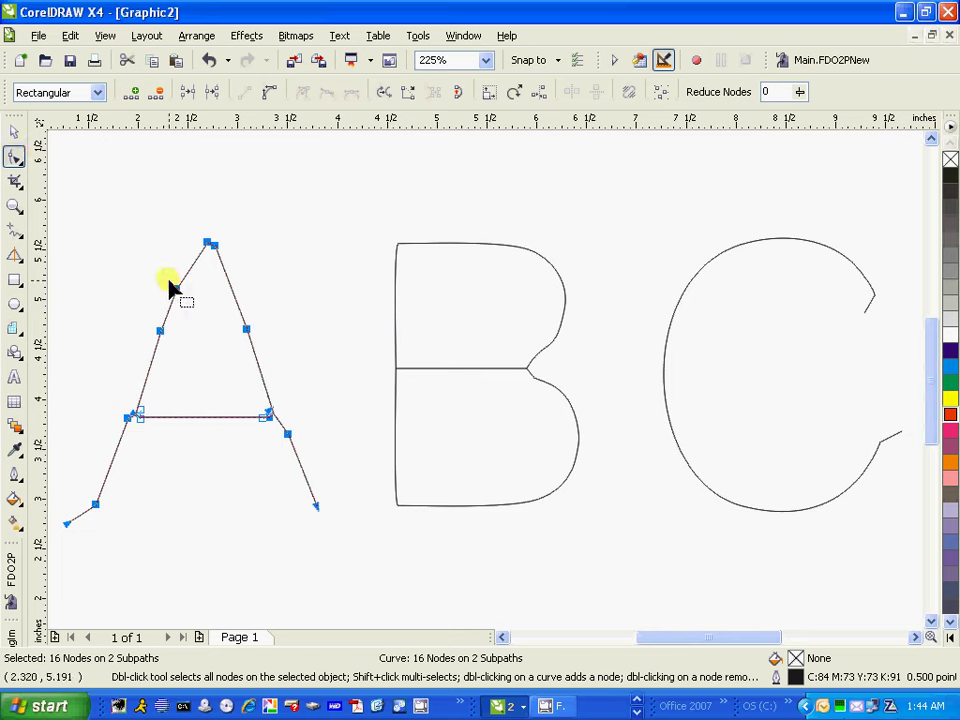
{"action": "left_click", "coordinate": [113, 262]}
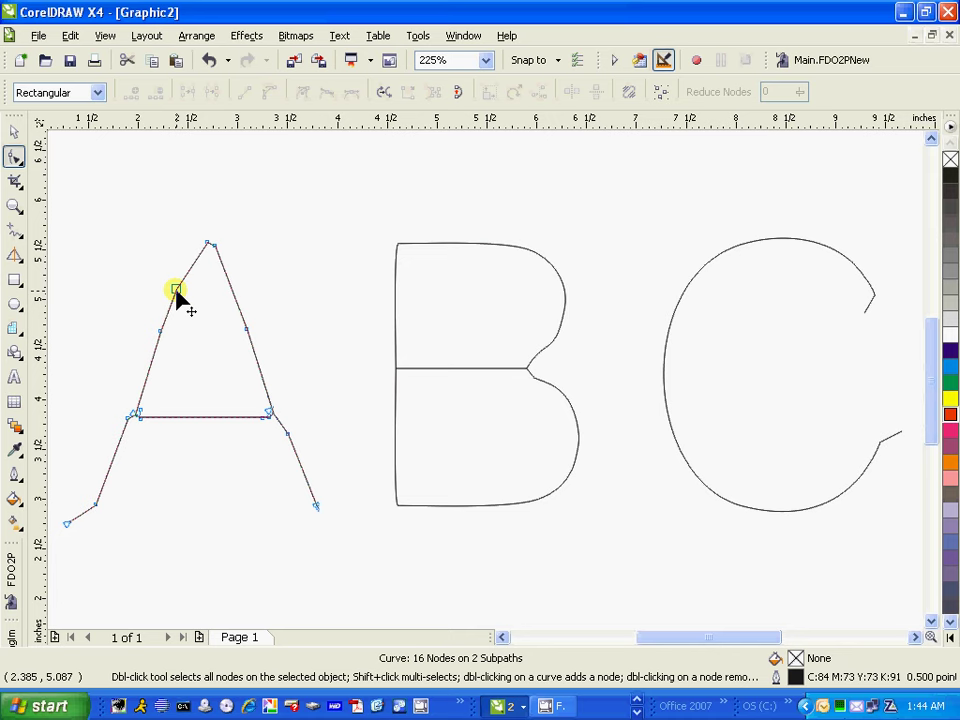
Step: Delete the two extra nodes between the apex and the crossbar on the letter A's left stroke
{"action": "left_click", "coordinate": [176, 289]}
{"action": "right_click", "coordinate": [176, 289]}
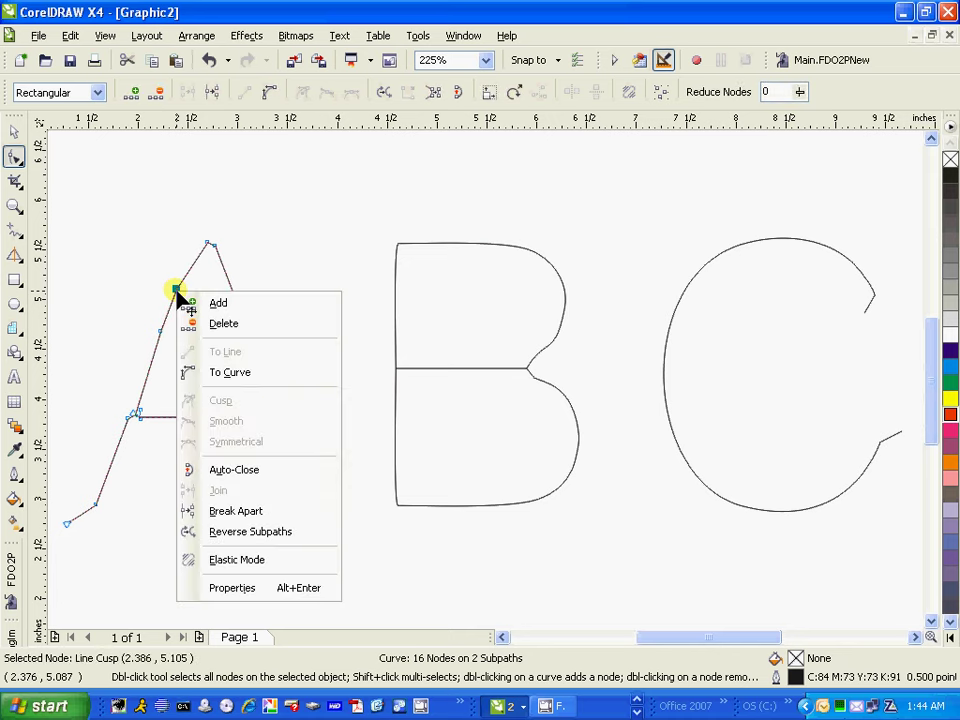
{"action": "left_click", "coordinate": [238, 325]}
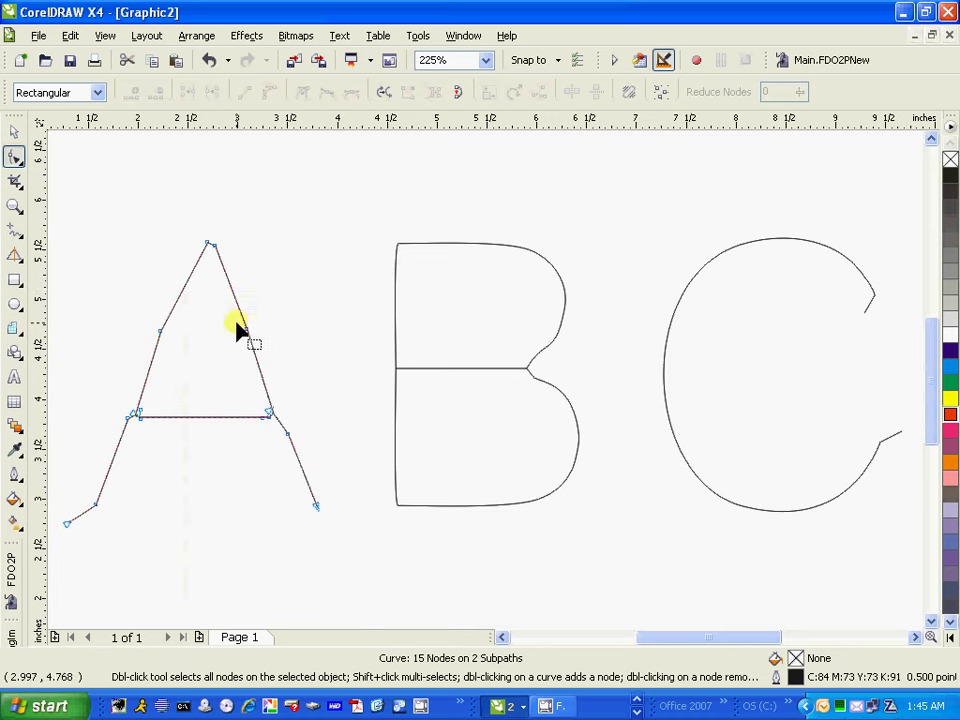
{"action": "left_click", "coordinate": [161, 331]}
{"action": "right_click", "coordinate": [162, 332]}
{"action": "left_click", "coordinate": [212, 364]}
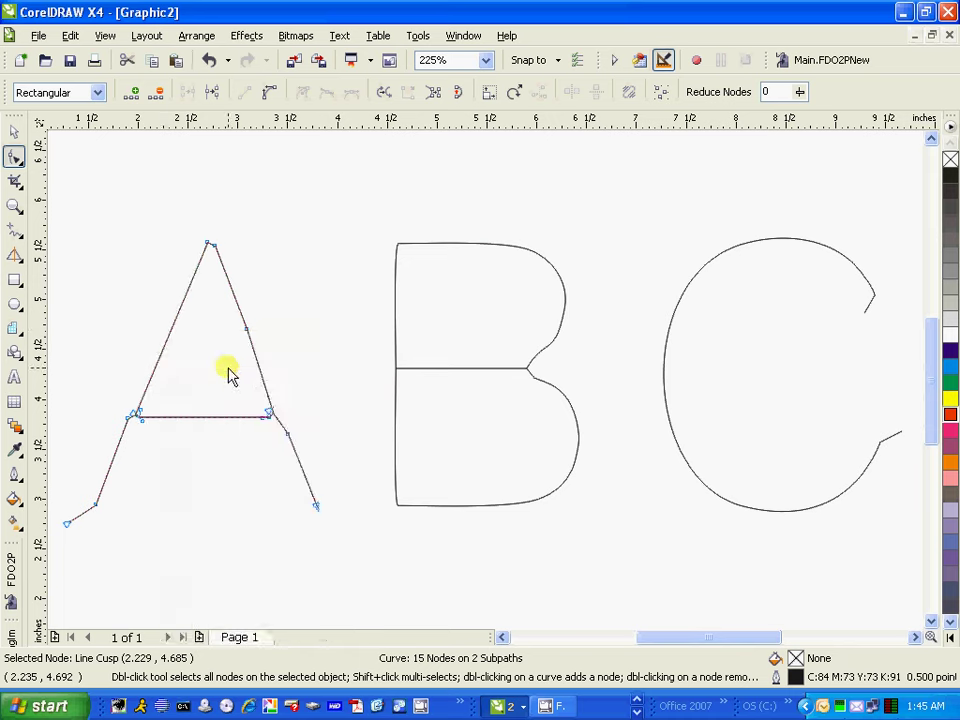
Step: Delete the middle node on the A's upper right stroke and the extra node beside its apex
{"action": "left_click", "coordinate": [245, 329]}
{"action": "right_click", "coordinate": [246, 333]}
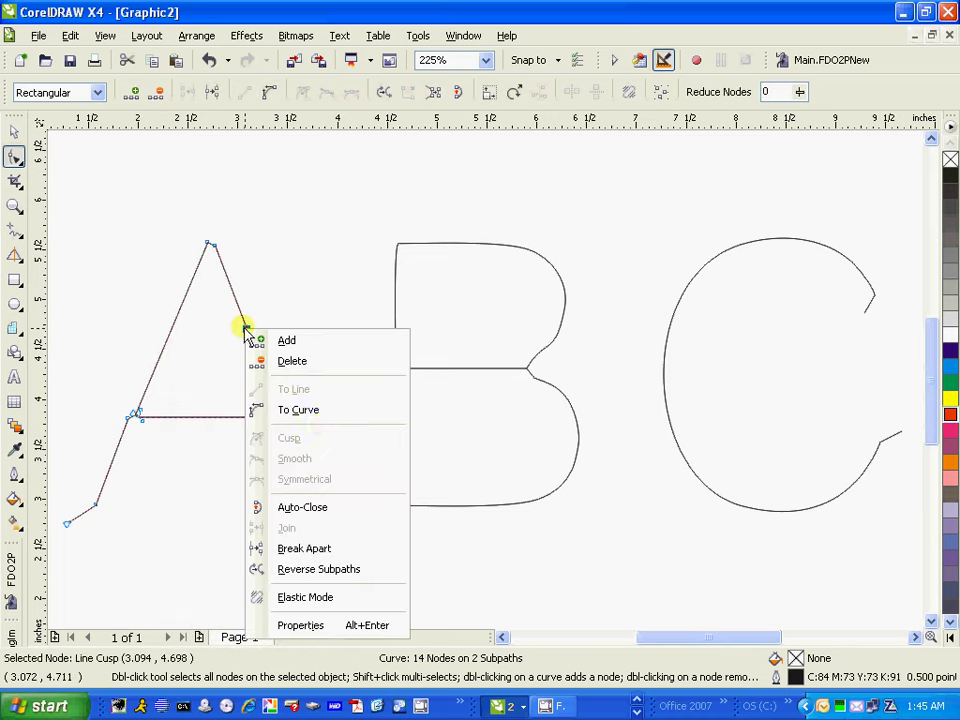
{"action": "left_click", "coordinate": [300, 361]}
{"action": "left_click", "coordinate": [213, 247]}
{"action": "right_click", "coordinate": [215, 249]}
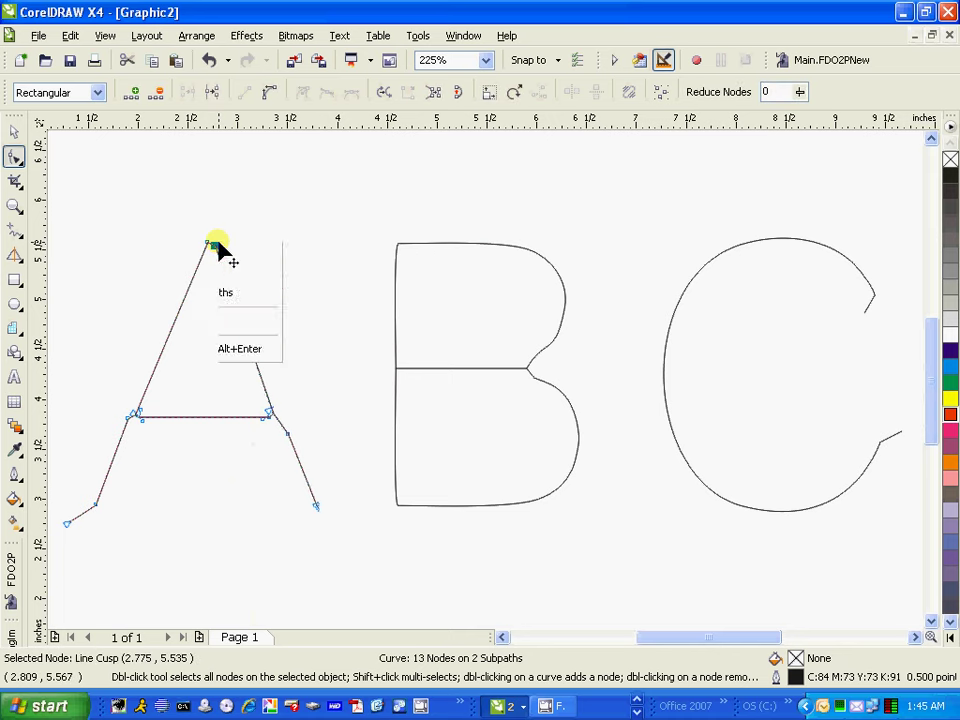
{"action": "left_click", "coordinate": [265, 272]}
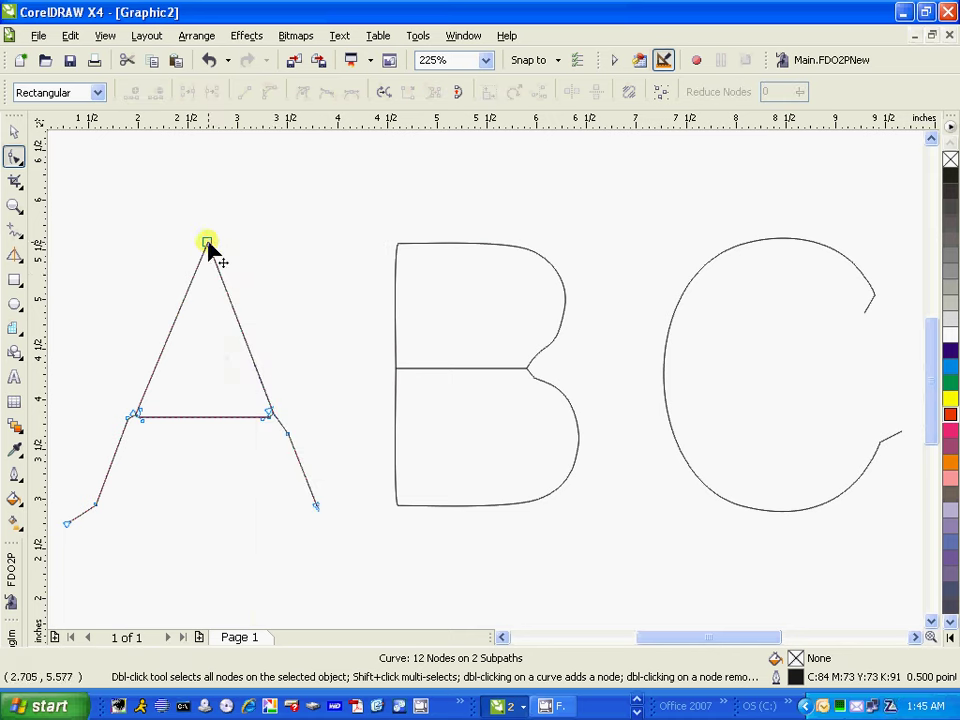
{"action": "left_click_drag", "start_coordinate": [207, 243], "coordinate": [207, 244]}
Step: Delete the extra nodes near the crossbar on the letter A's right and left legs to straighten both legs
{"action": "left_click", "coordinate": [288, 436]}
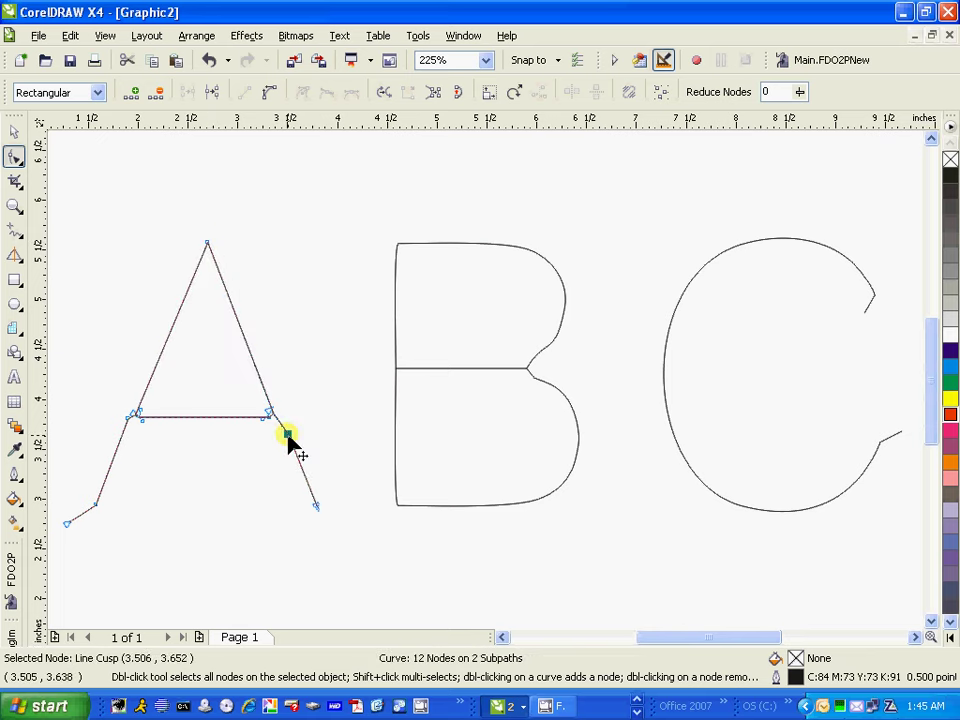
{"action": "right_click", "coordinate": [288, 437]}
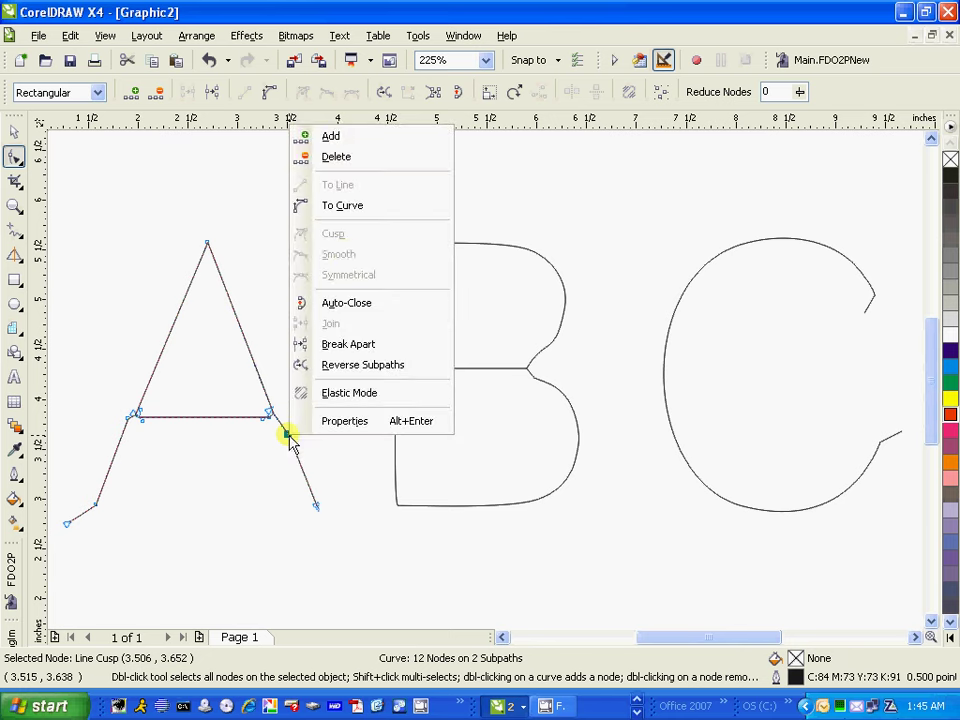
{"action": "left_click", "coordinate": [360, 158]}
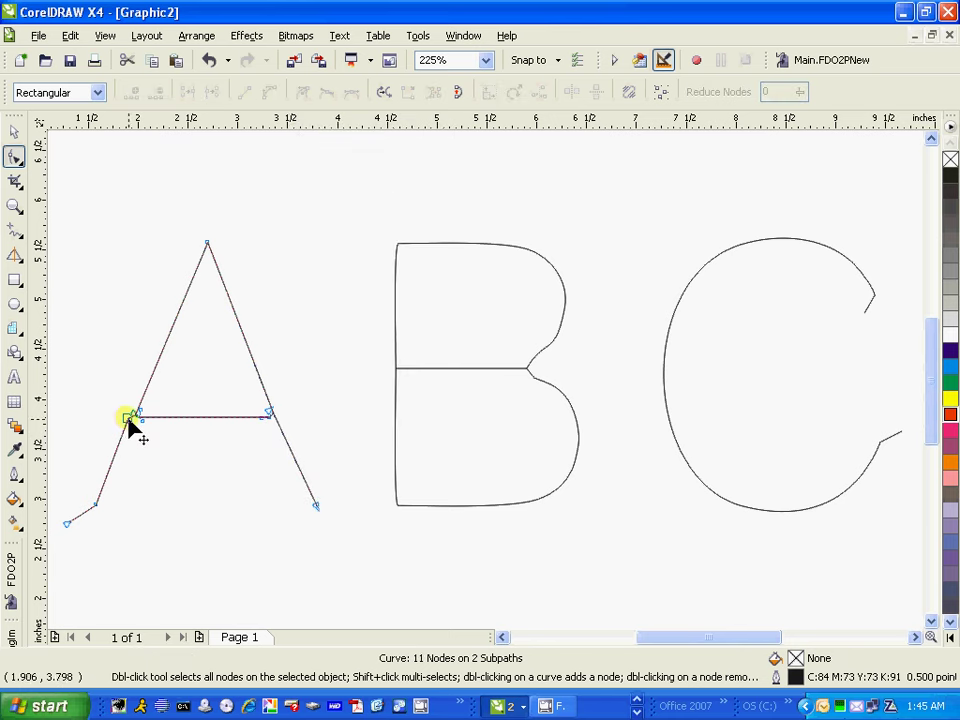
{"action": "left_click", "coordinate": [128, 420]}
{"action": "right_click", "coordinate": [128, 420]}
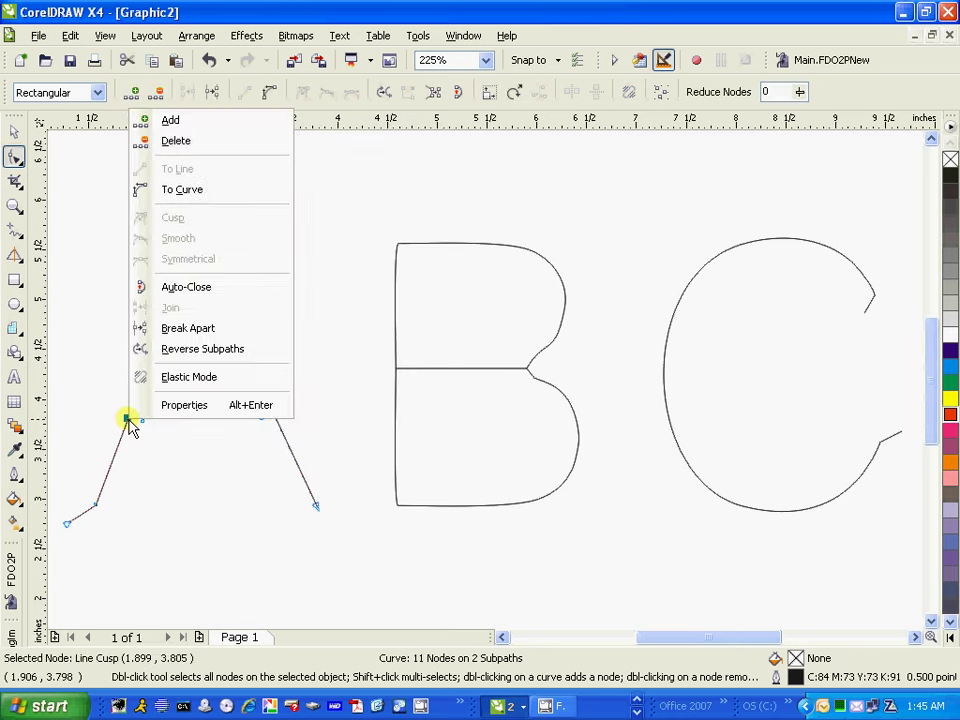
{"action": "left_click", "coordinate": [178, 142]}
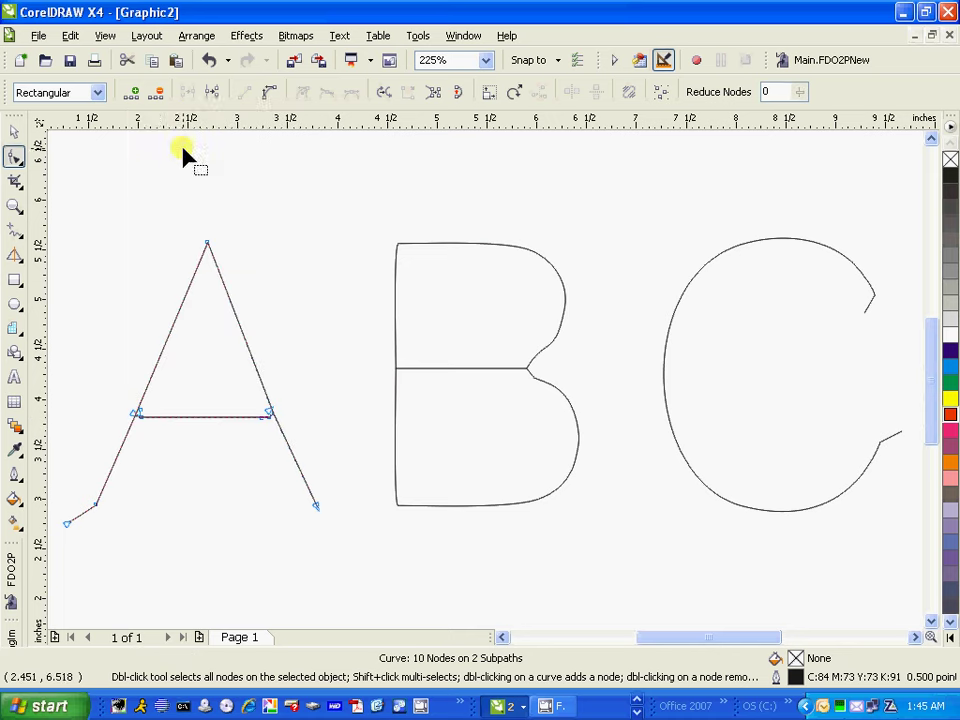
Step: Delete the end node of the stray tail at the foot of the letter A's left leg
{"action": "left_click", "coordinate": [67, 525]}
{"action": "right_click", "coordinate": [70, 527]}
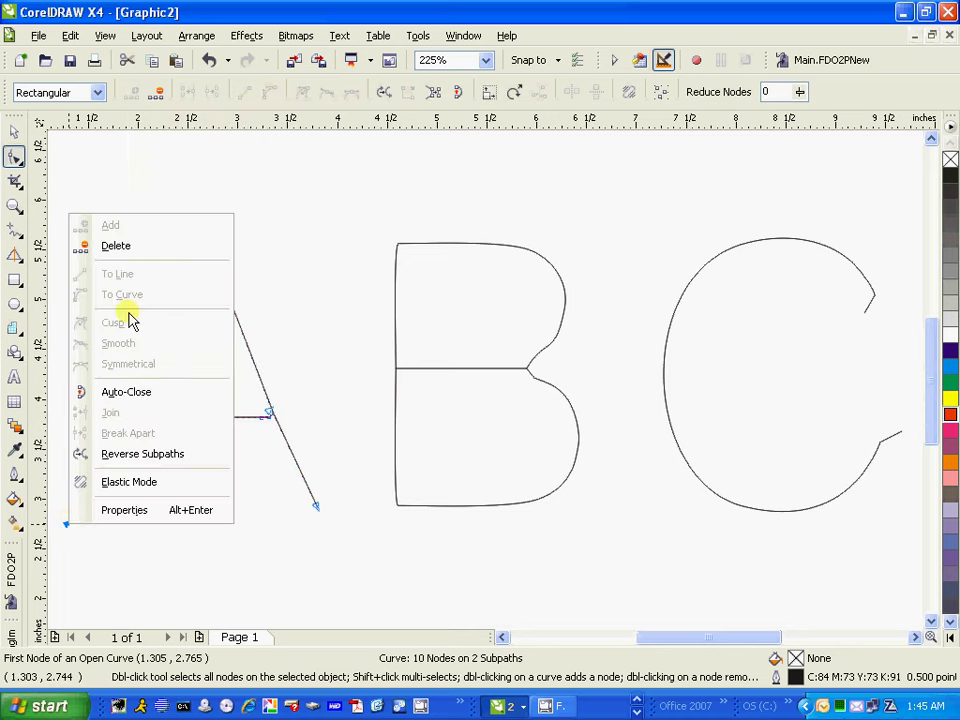
{"action": "left_click", "coordinate": [135, 256]}
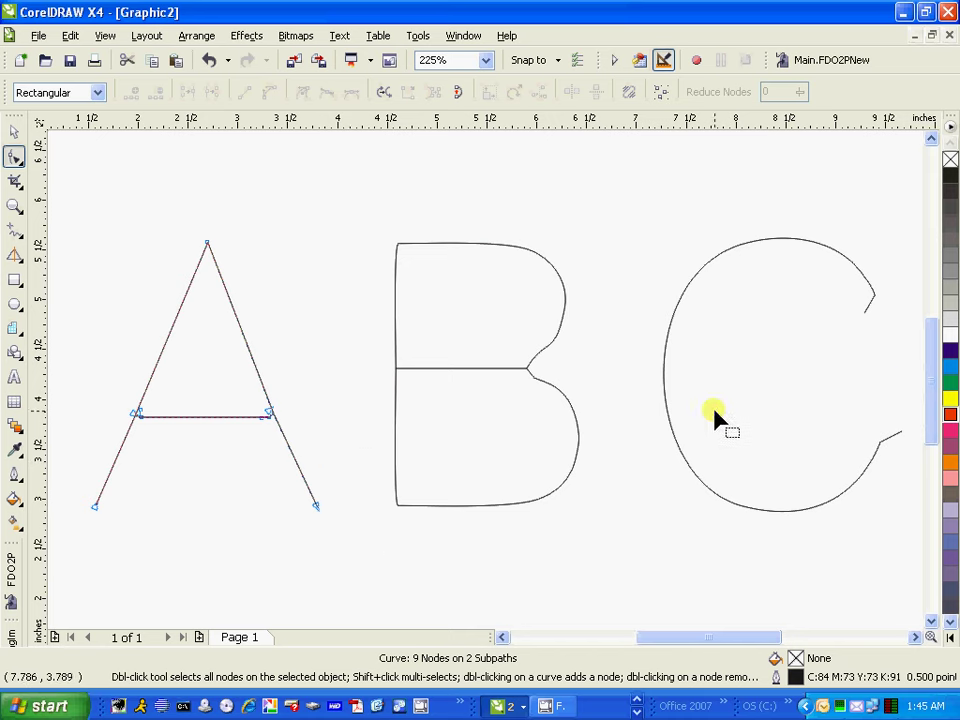
Step: Delete the lower and upper end nodes of the letter C to remove the stray hooks at its opening
{"action": "left_click", "coordinate": [882, 449]}
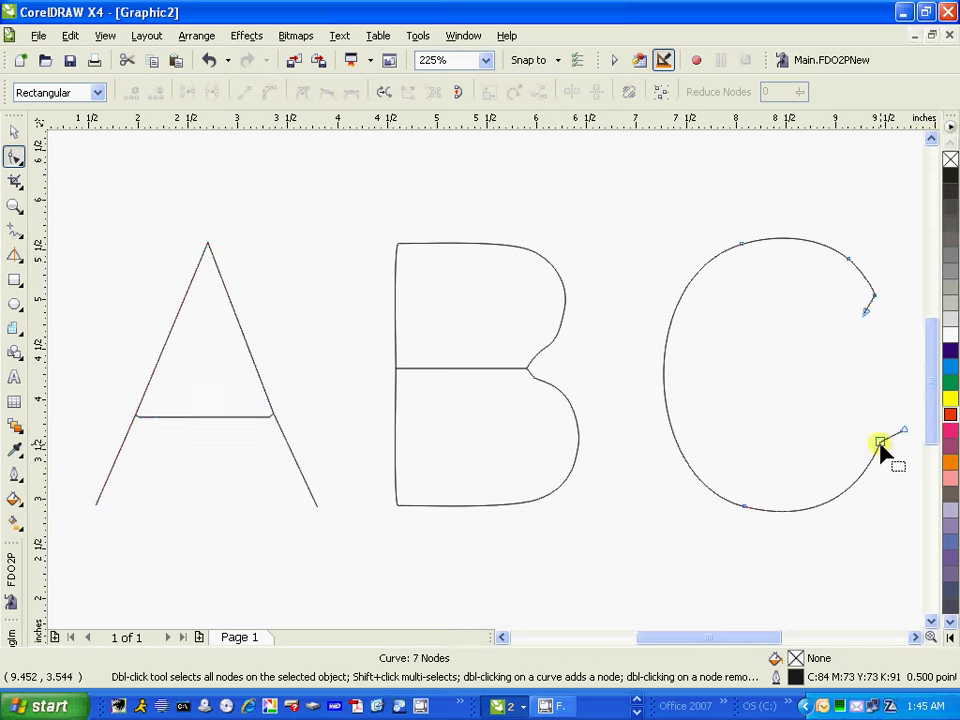
{"action": "left_click", "coordinate": [903, 430]}
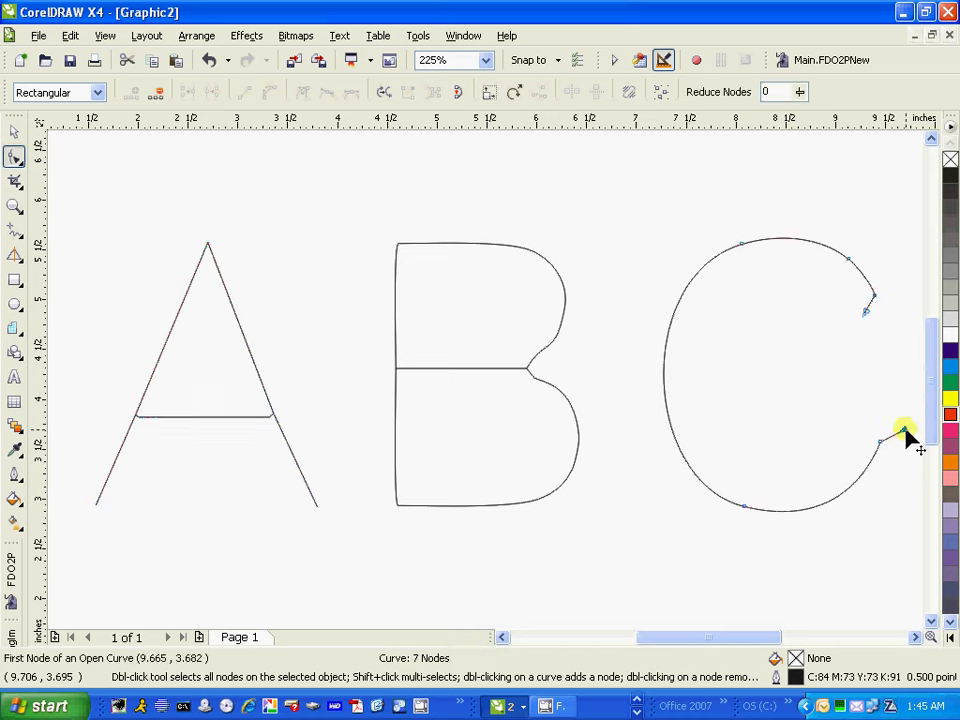
{"action": "right_click", "coordinate": [904, 437]}
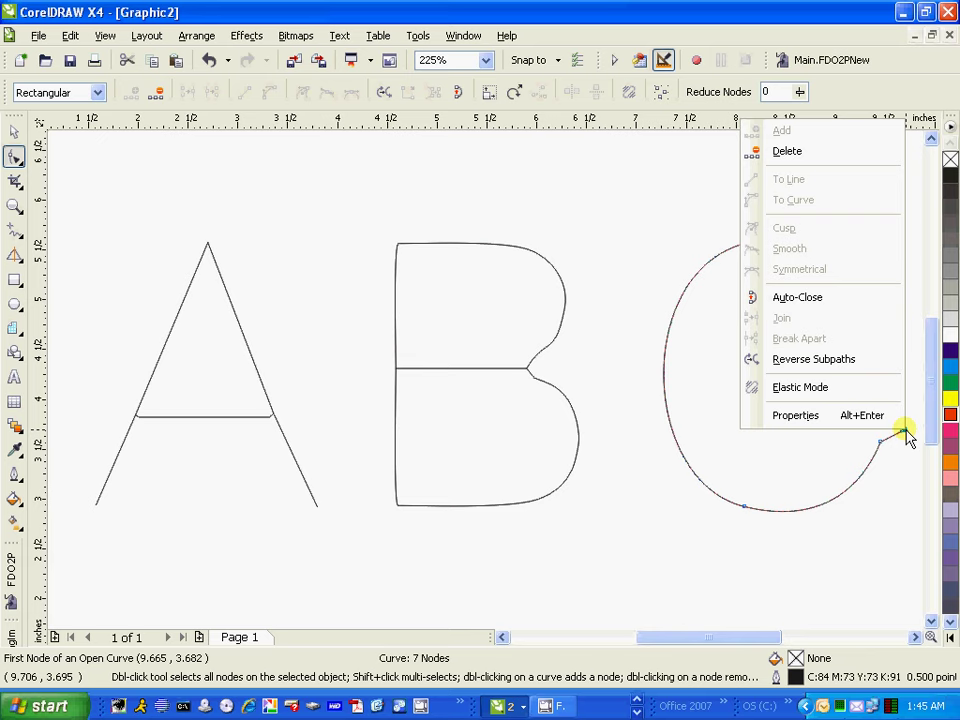
{"action": "left_click", "coordinate": [788, 151]}
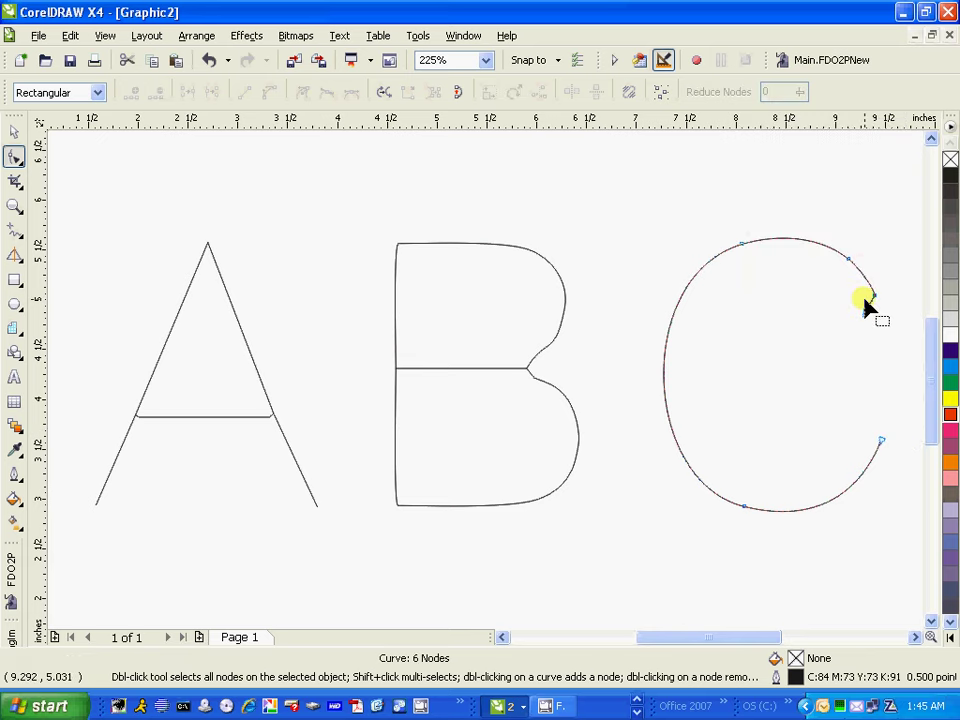
{"action": "left_click", "coordinate": [866, 312]}
{"action": "right_click", "coordinate": [866, 312]}
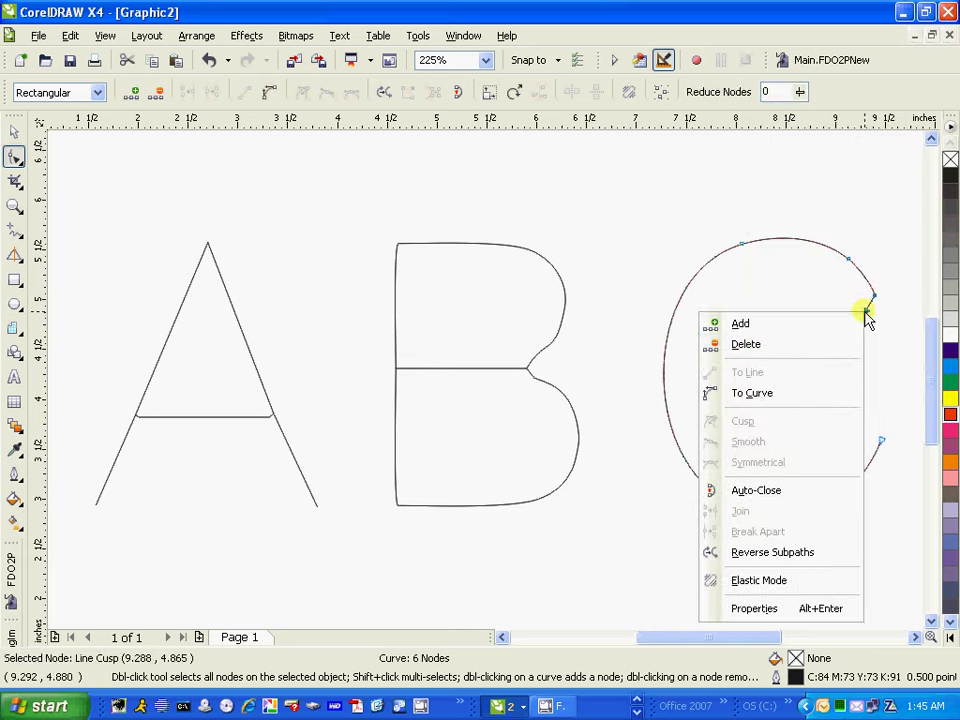
{"action": "left_click", "coordinate": [797, 343]}
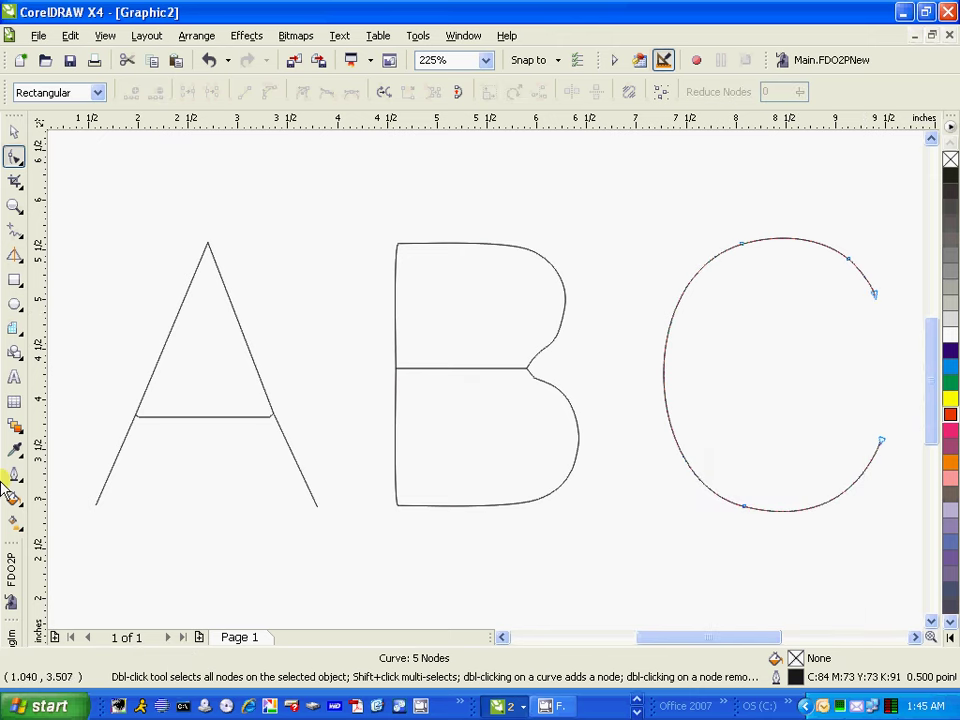
Step: Open the FDO2P macro for the letters, set fill object size 3.15 mm and spacing .75 mm, and toggle Runtime Minimize
{"action": "left_click", "coordinate": [10, 575]}
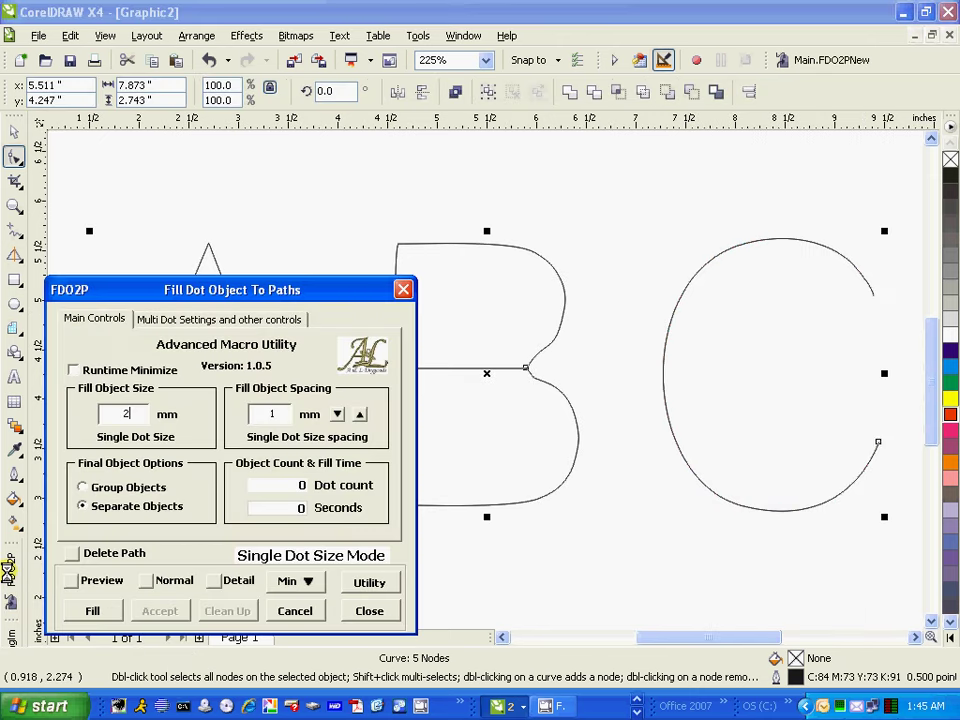
{"action": "double_click", "coordinate": [102, 410]}
{"action": "key", "text": "BackSpace"}
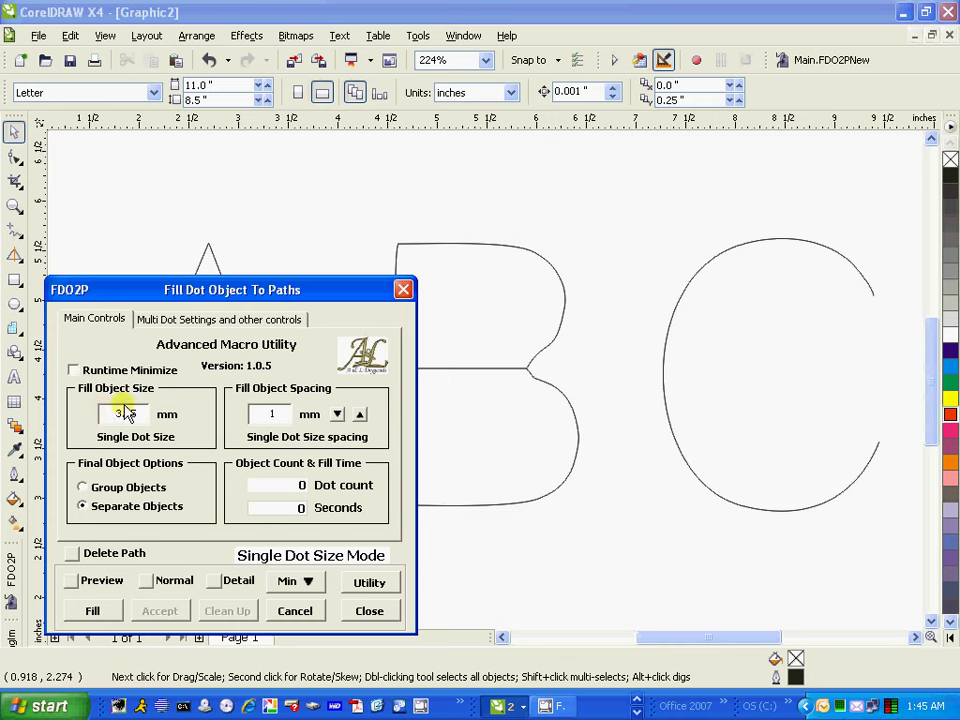
{"action": "double_click", "coordinate": [270, 413]}
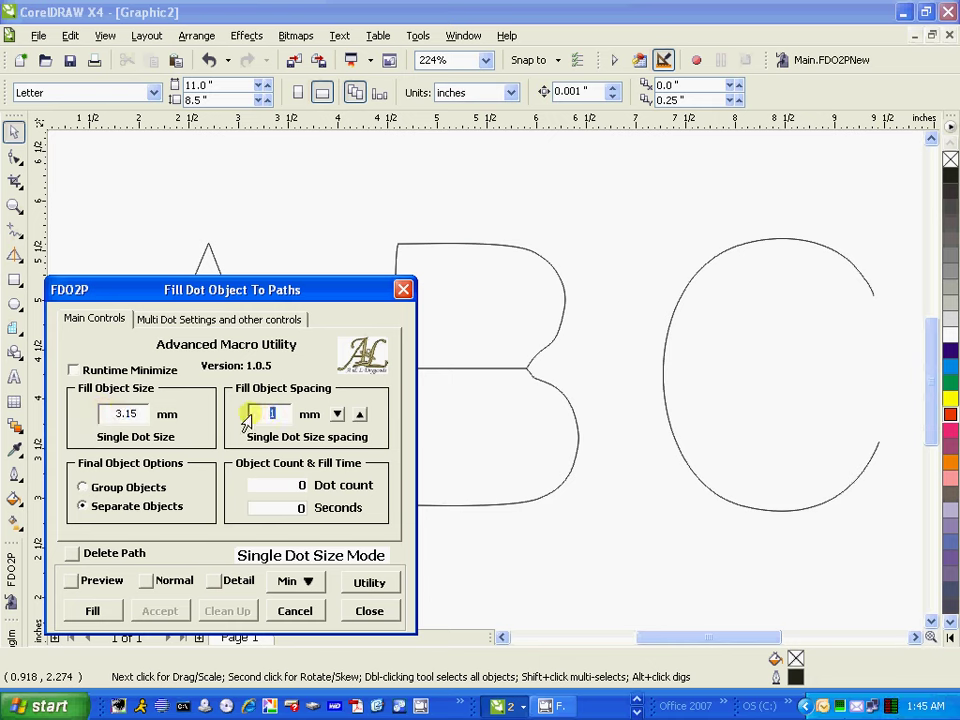
{"action": "type", "text": ".75"}
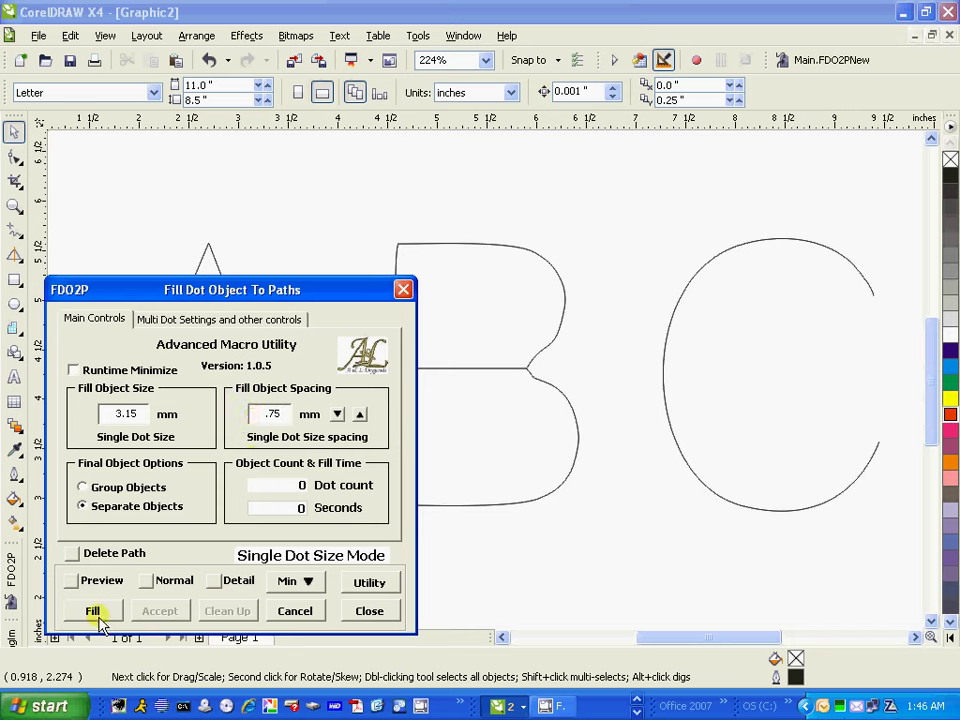
{"action": "left_click", "coordinate": [73, 370]}
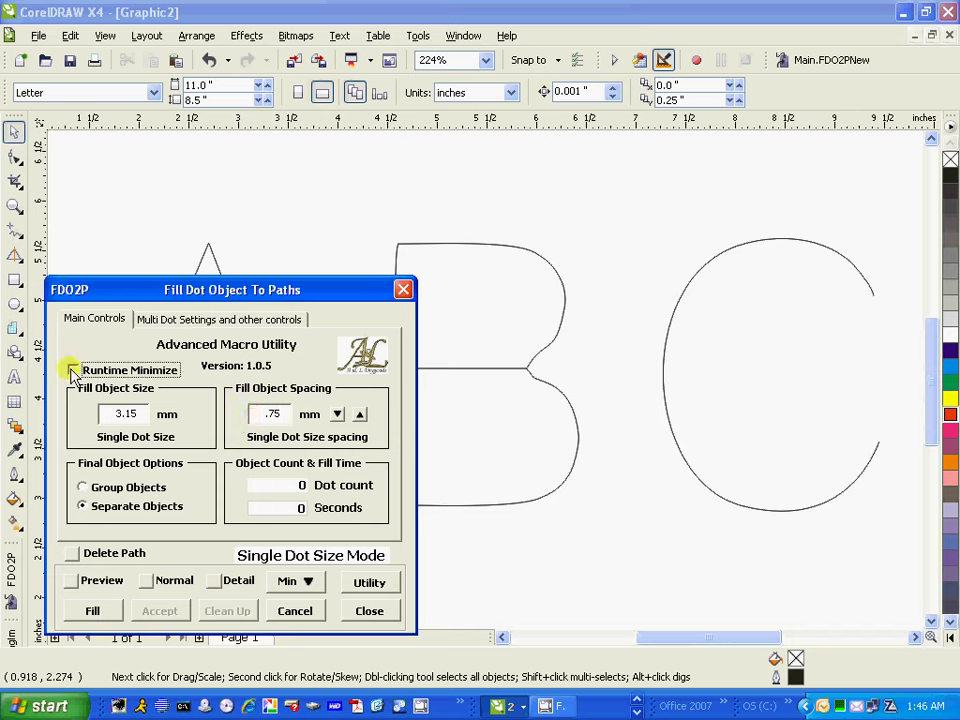
Step: Try to run the dot fill on the unfilled letters, suppress the docker warning for future runs, and decline using outlines with no fill
{"action": "left_click", "coordinate": [94, 620]}
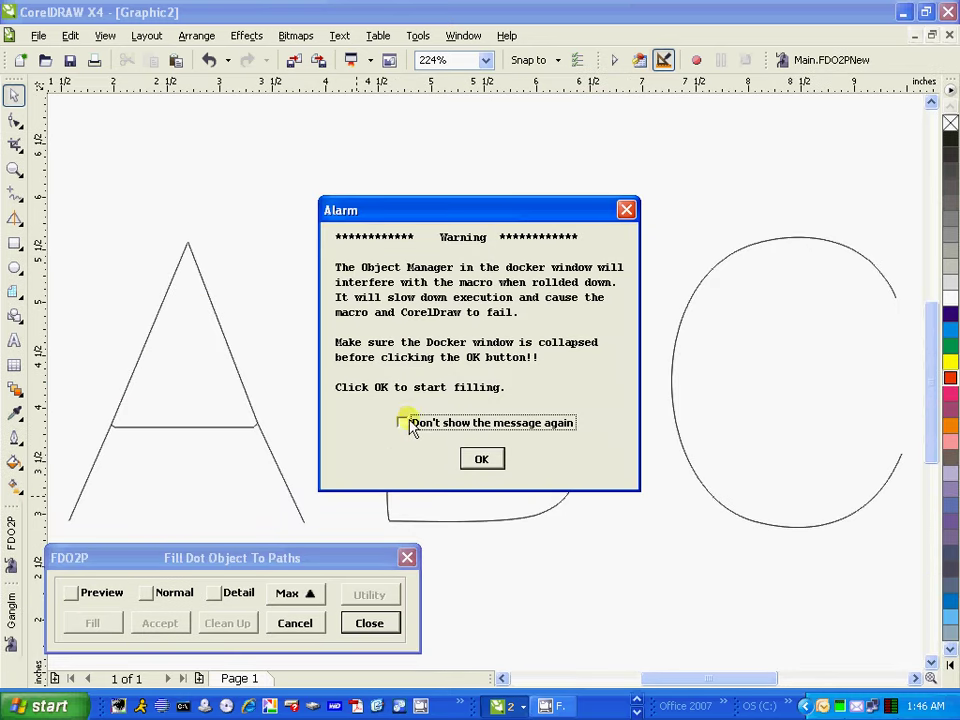
{"action": "left_click", "coordinate": [402, 422]}
{"action": "left_click", "coordinate": [481, 460]}
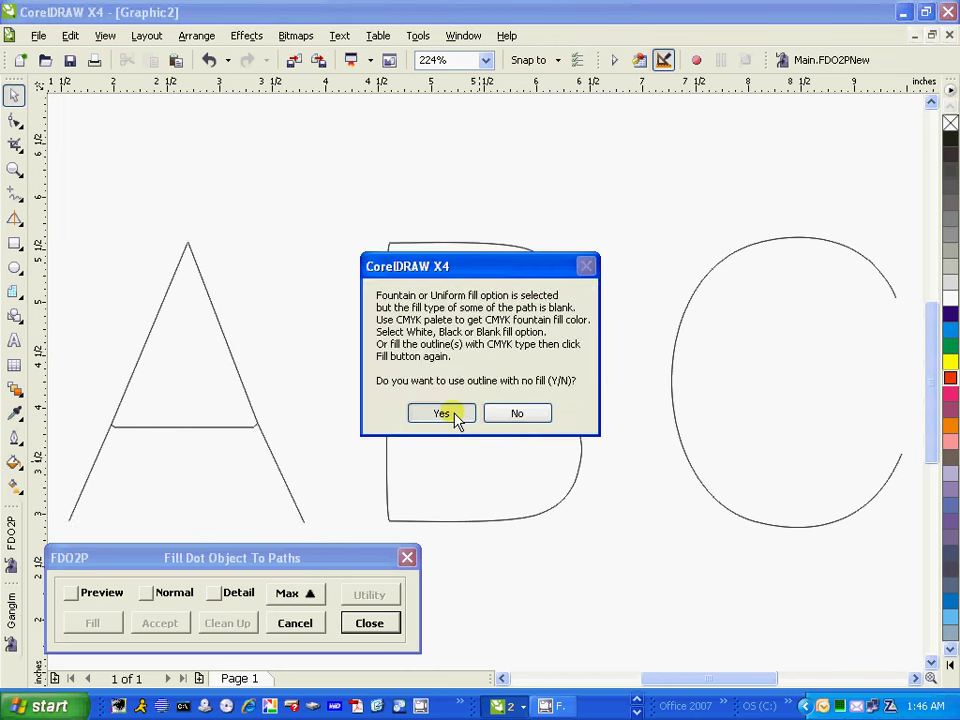
{"action": "left_click", "coordinate": [491, 412]}
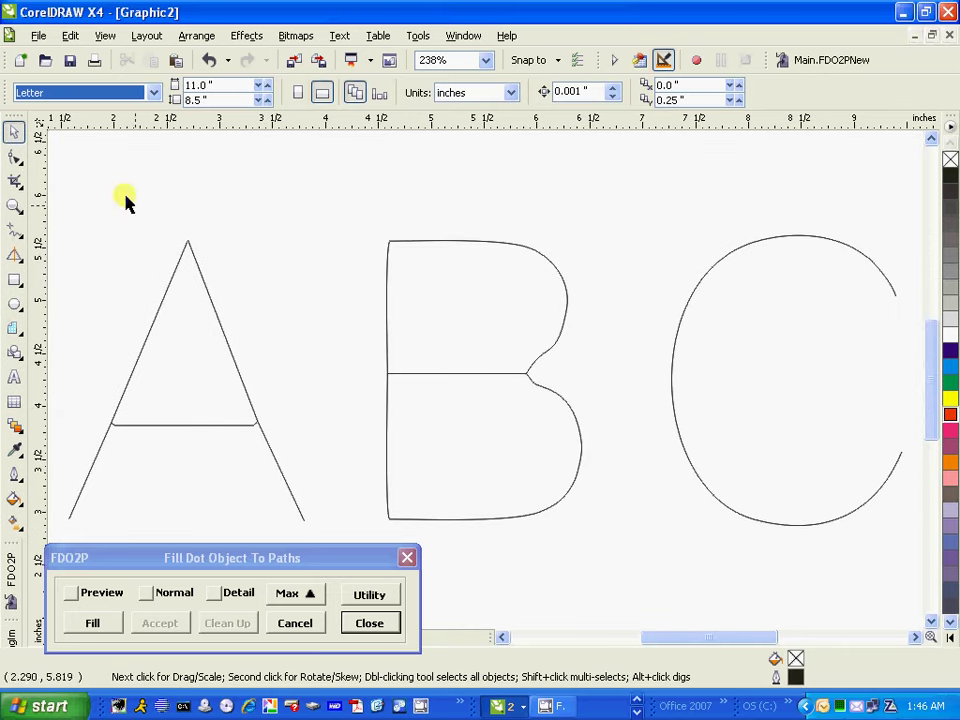
Step: Apply a red fill to all three letter curves and run the macro's dot fill along their paths
{"action": "left_click", "coordinate": [69, 36]}
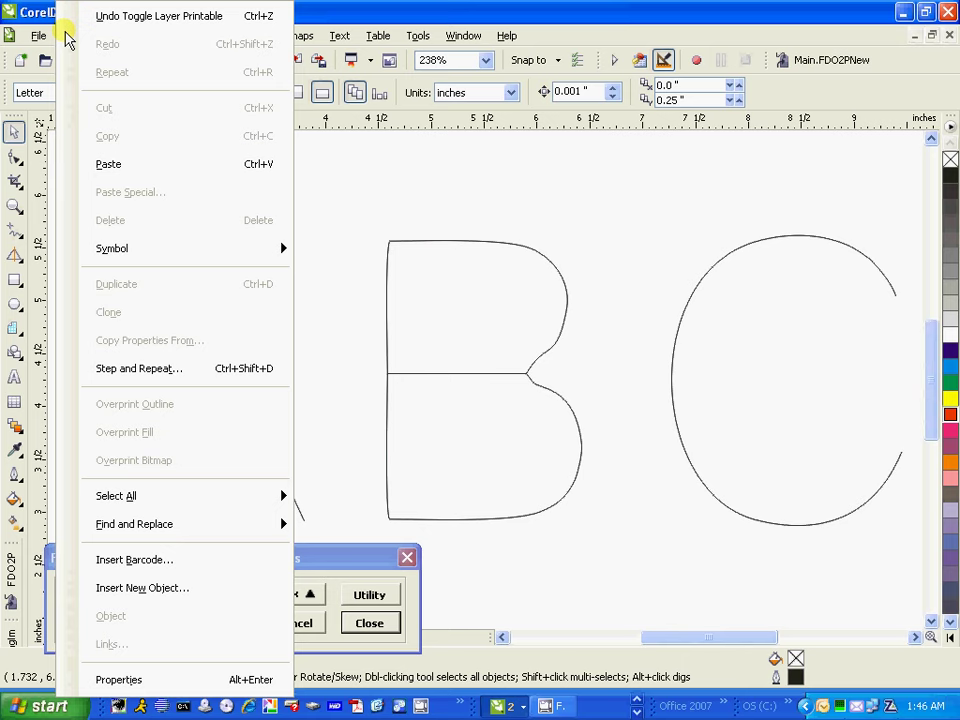
{"action": "mouse_move", "coordinate": [174, 501]}
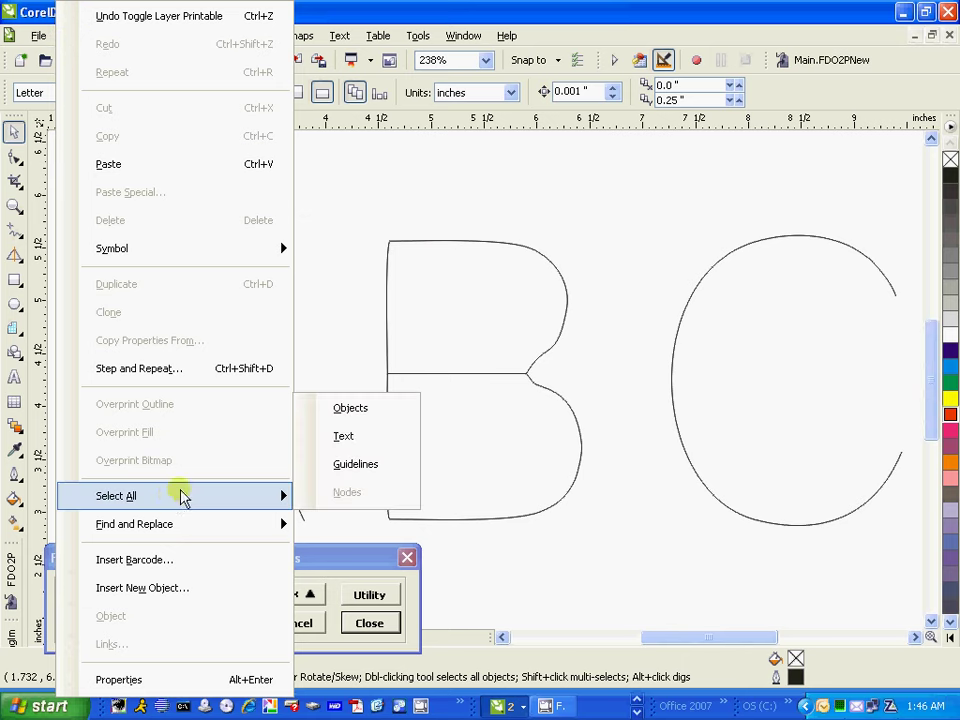
{"action": "left_click", "coordinate": [377, 414]}
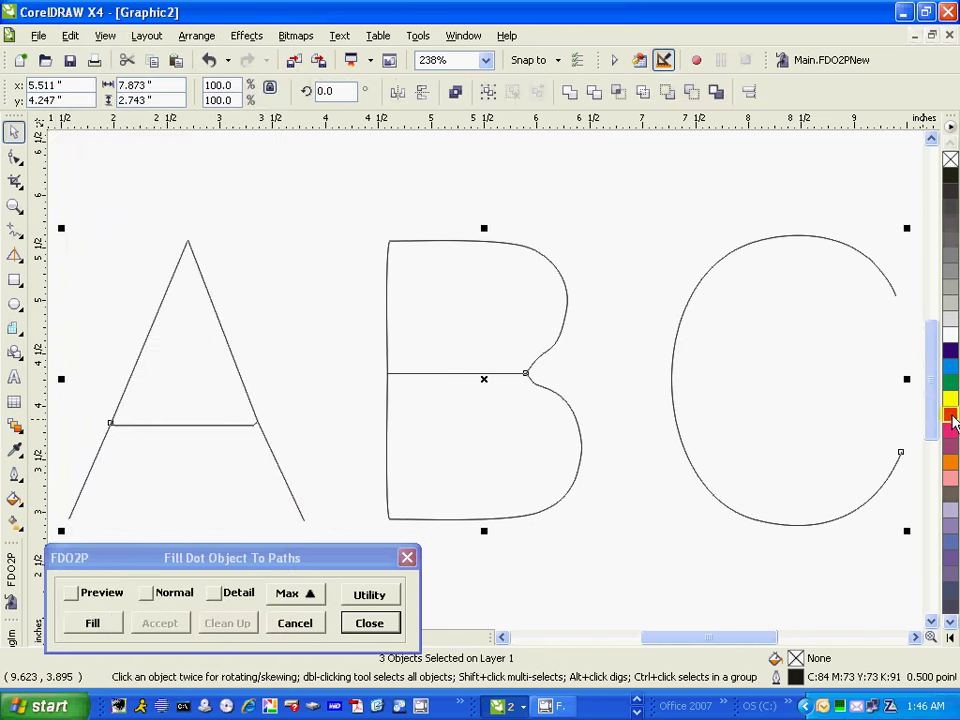
{"action": "left_click_drag", "start_coordinate": [951, 424], "coordinate": [894, 455]}
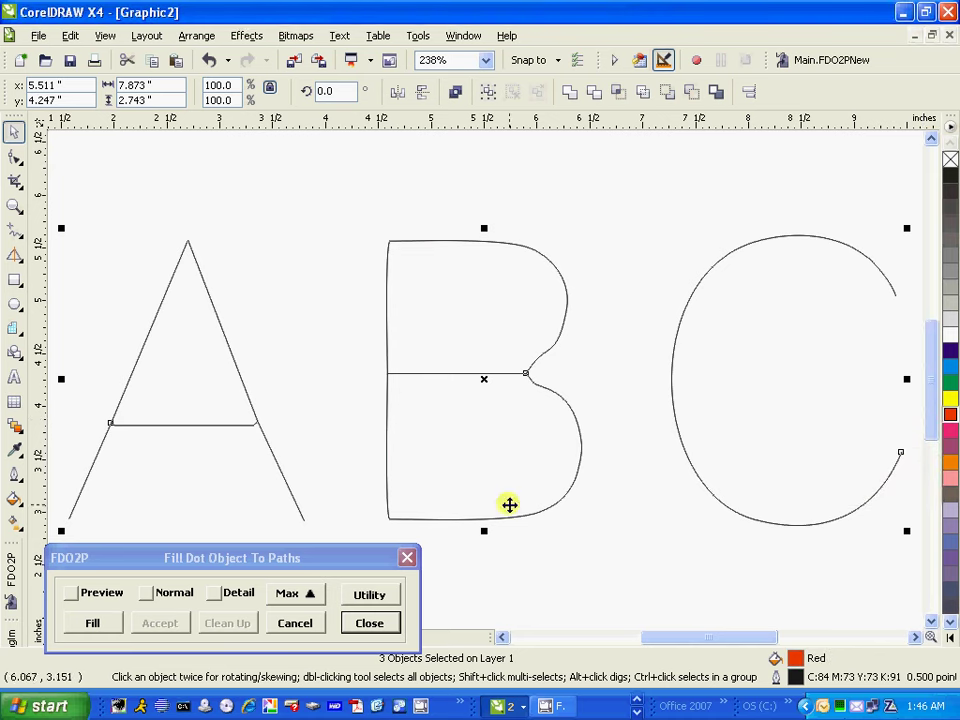
{"action": "left_click", "coordinate": [101, 624]}
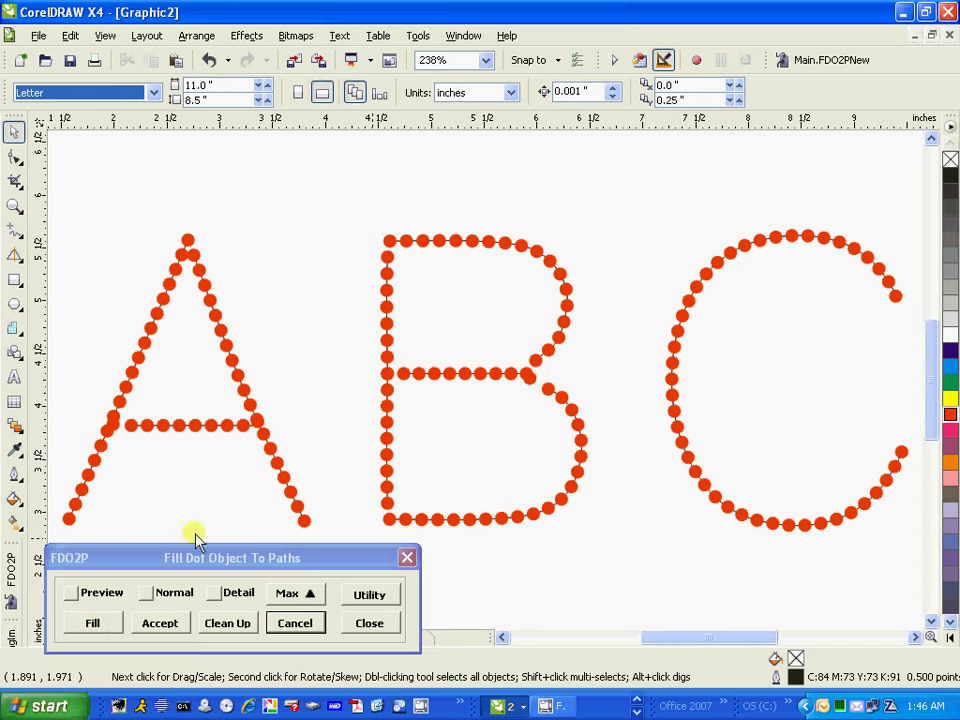
Step: In Wireframe view, move the top end node of the letter A's left leg slightly left to about (2.663, 5.584)
{"action": "left_click", "coordinate": [118, 40]}
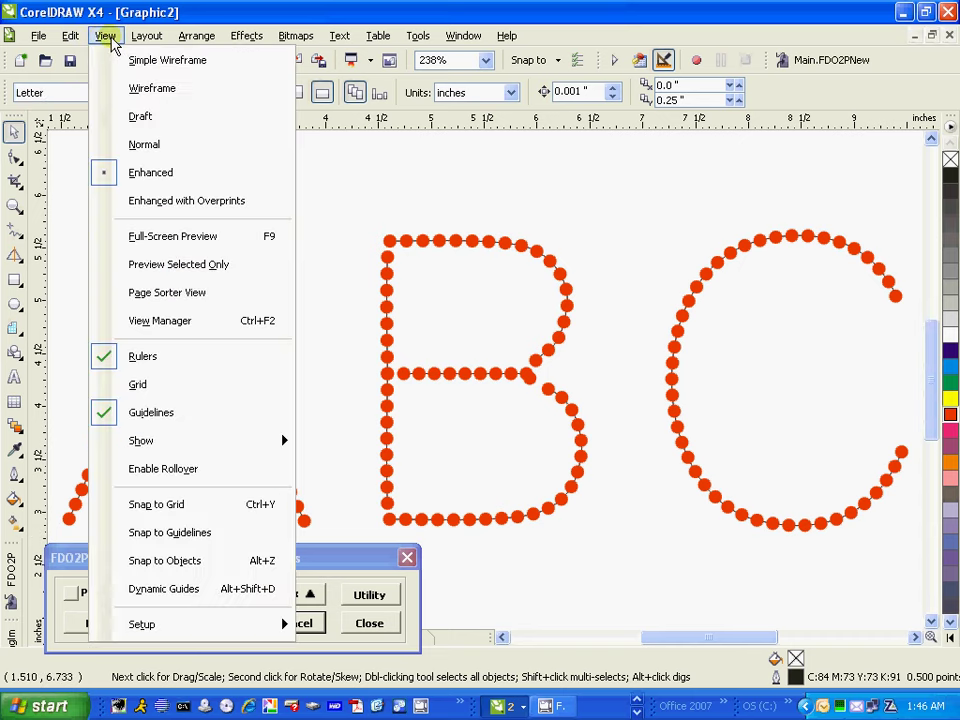
{"action": "left_click", "coordinate": [141, 88]}
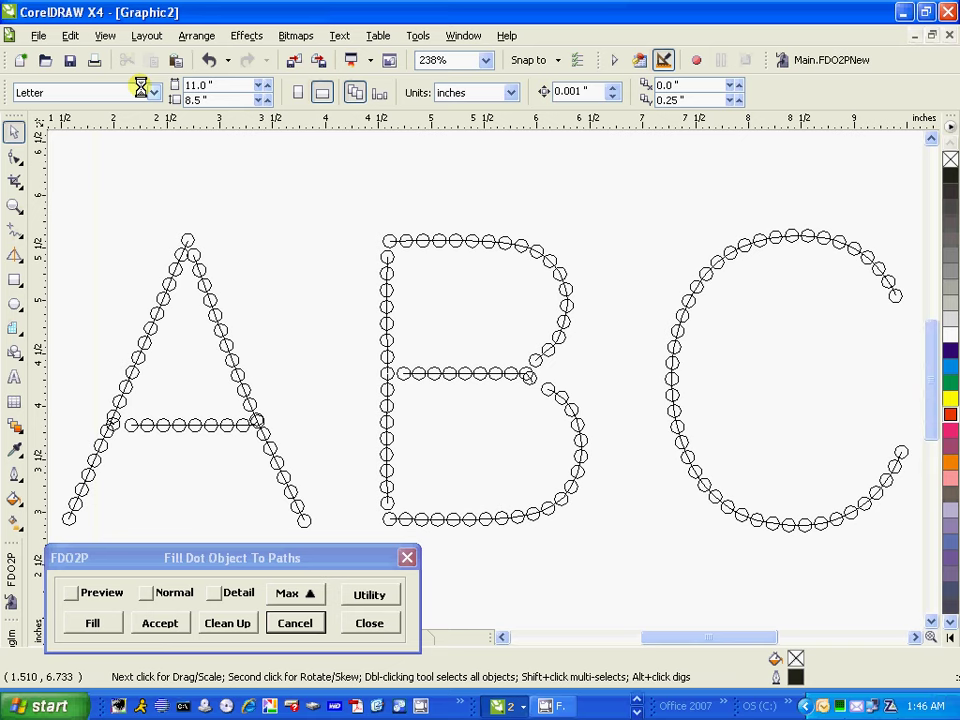
{"action": "left_click", "coordinate": [14, 157]}
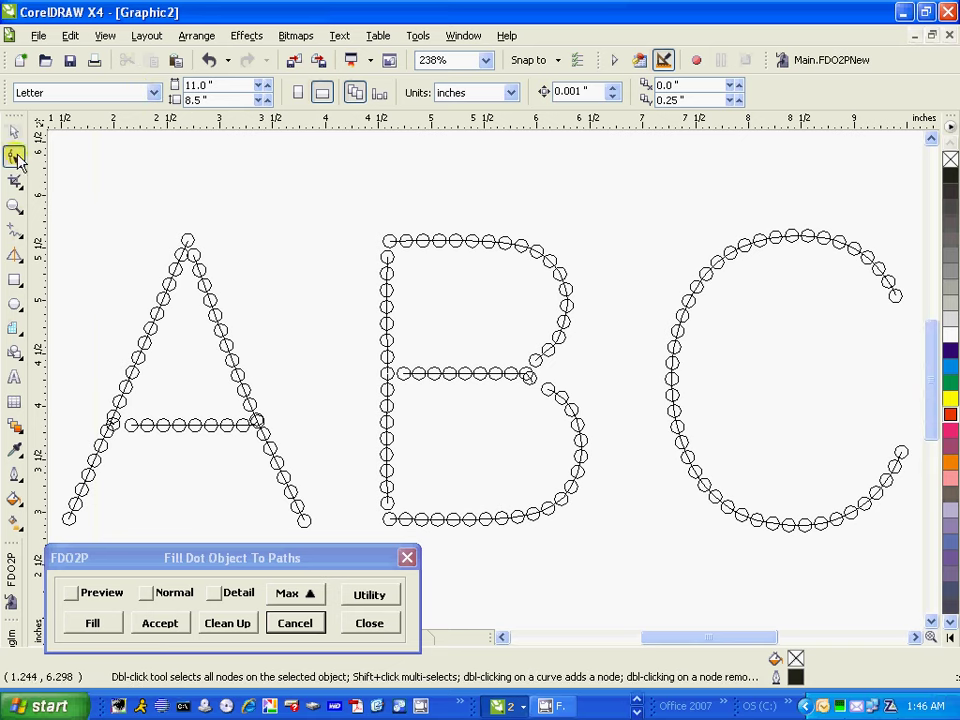
{"action": "left_click", "coordinate": [192, 257]}
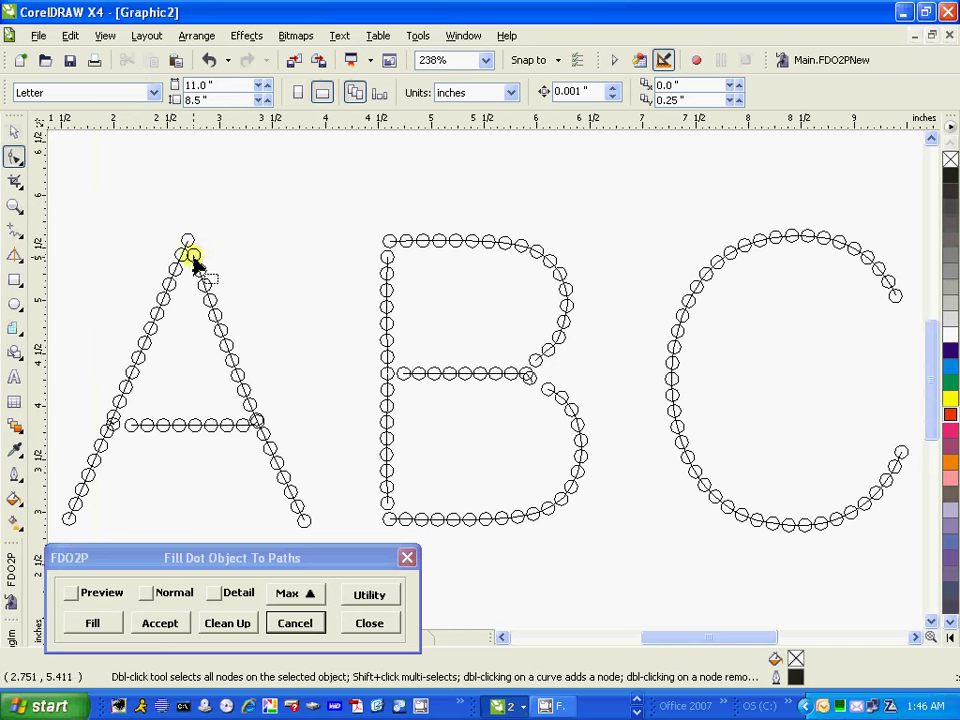
{"action": "left_click", "coordinate": [188, 243]}
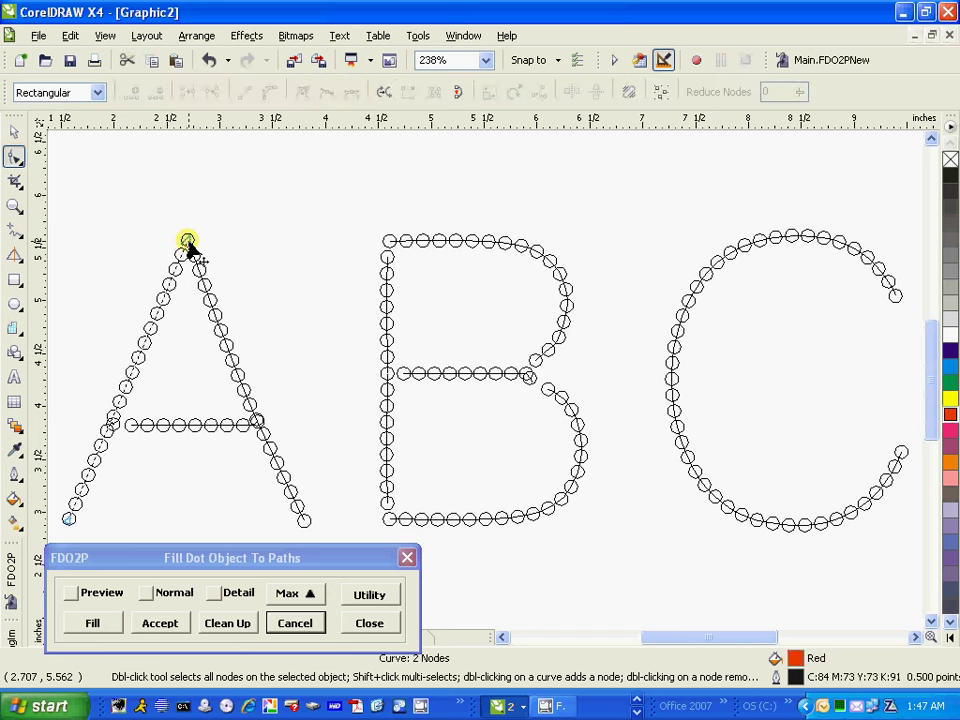
{"action": "left_click_drag", "start_coordinate": [188, 243], "coordinate": [184, 245]}
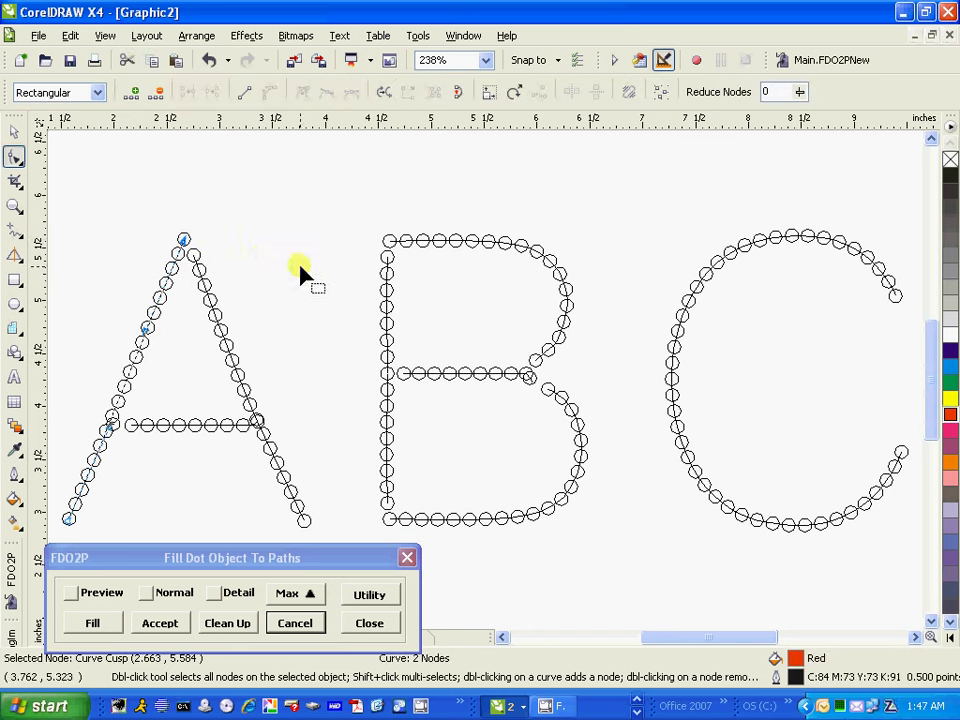
Step: Move the first node of the letter B's lower bowl toward the middle junction, to about (6.053, 4.201), and return to Enhanced view
{"action": "left_click", "coordinate": [549, 392]}
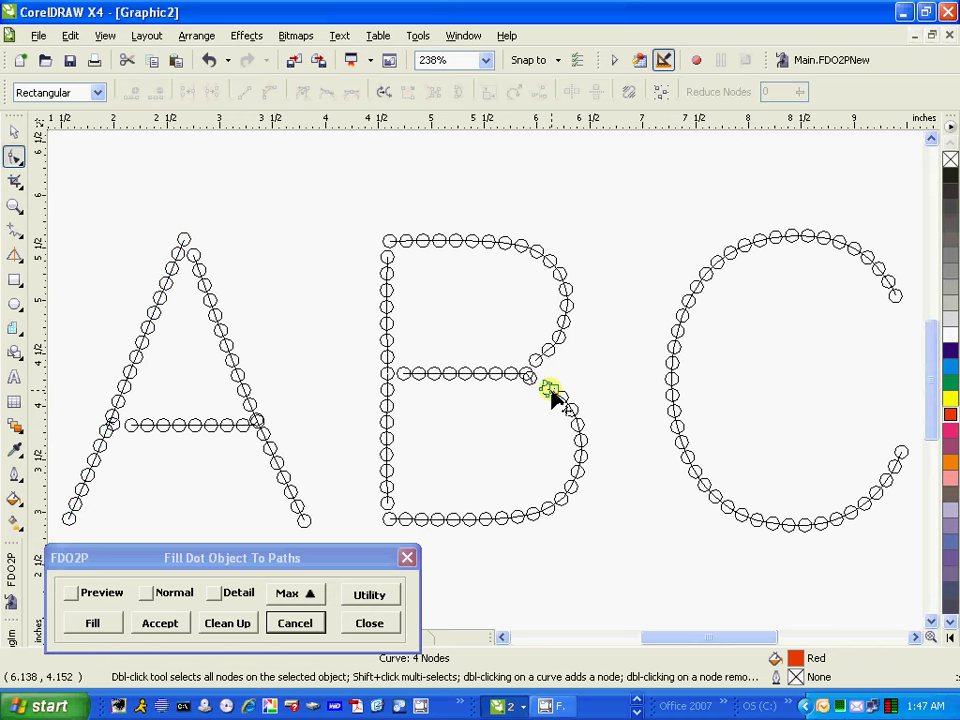
{"action": "left_click", "coordinate": [549, 394]}
{"action": "double_click", "coordinate": [549, 394]}
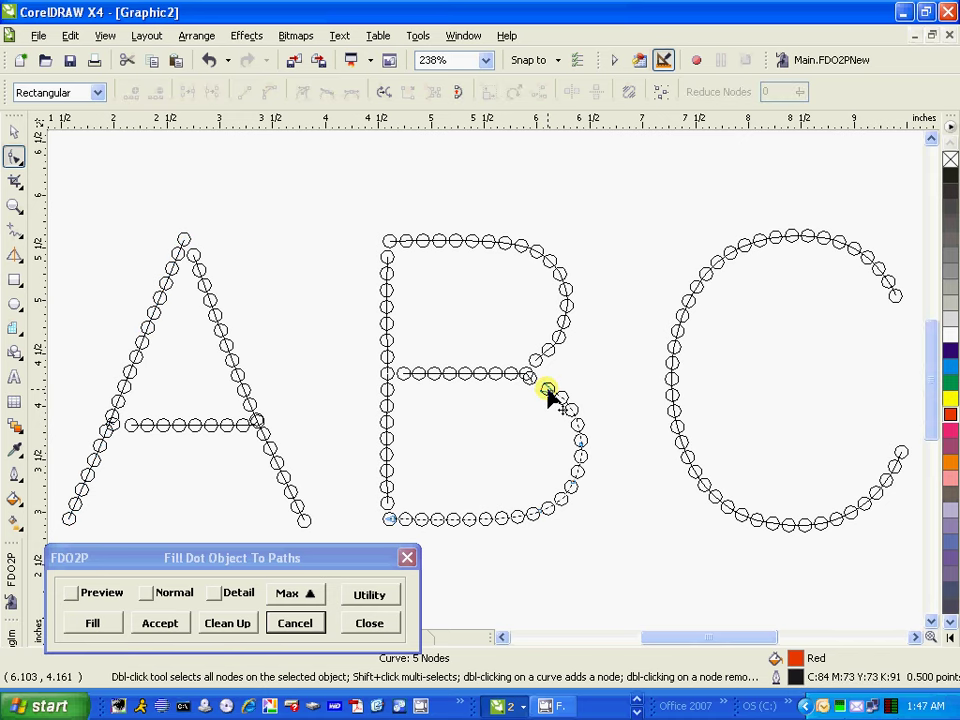
{"action": "mouse_move", "coordinate": [548, 390]}
{"action": "left_mouse_down"}
{"action": "mouse_move", "coordinate": [541, 385]}
{"action": "mouse_move", "coordinate": [547, 390]}
{"action": "left_mouse_up"}
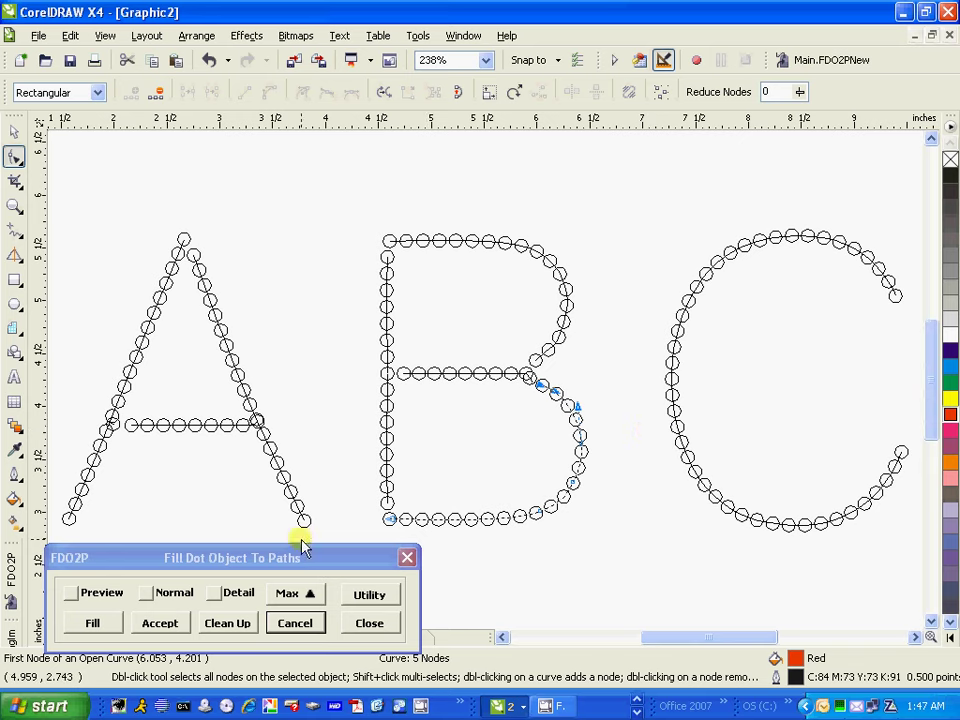
{"action": "left_click", "coordinate": [105, 35]}
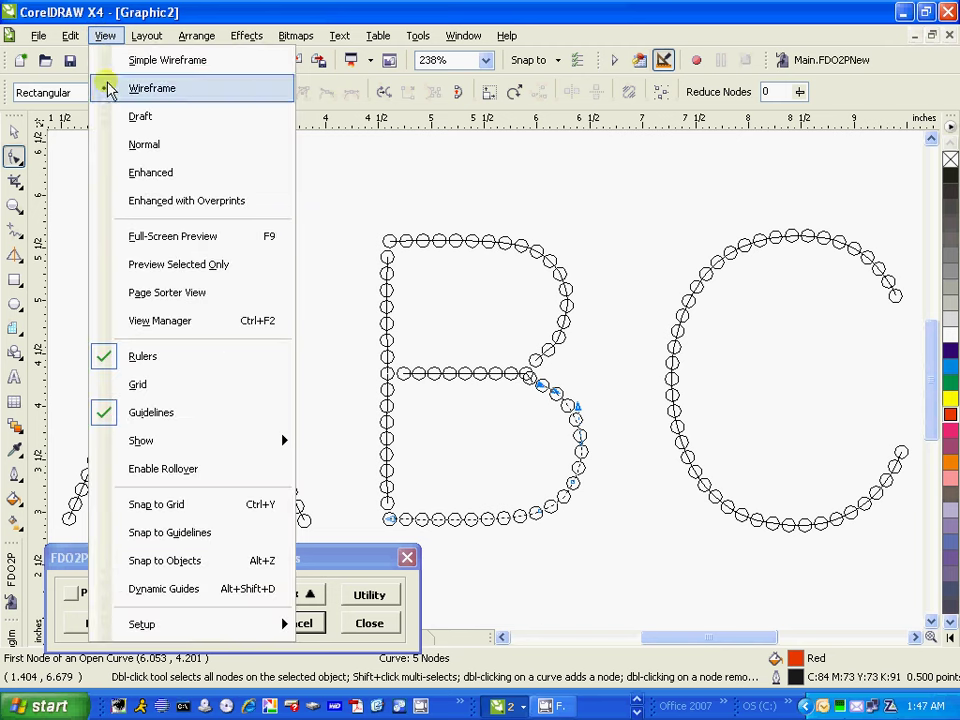
{"action": "left_click", "coordinate": [177, 185]}
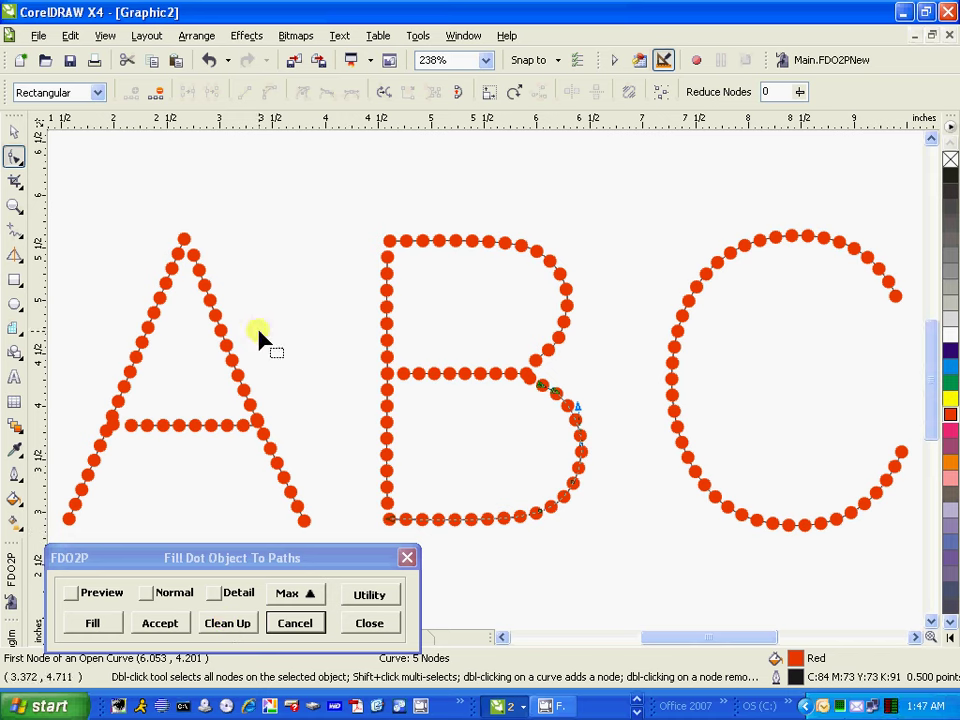
Step: In Wireframe view, move the left end node of the letter A's crossbar slightly left to about (2.127, 3.822), and return to Enhanced view
{"action": "left_click", "coordinate": [105, 37]}
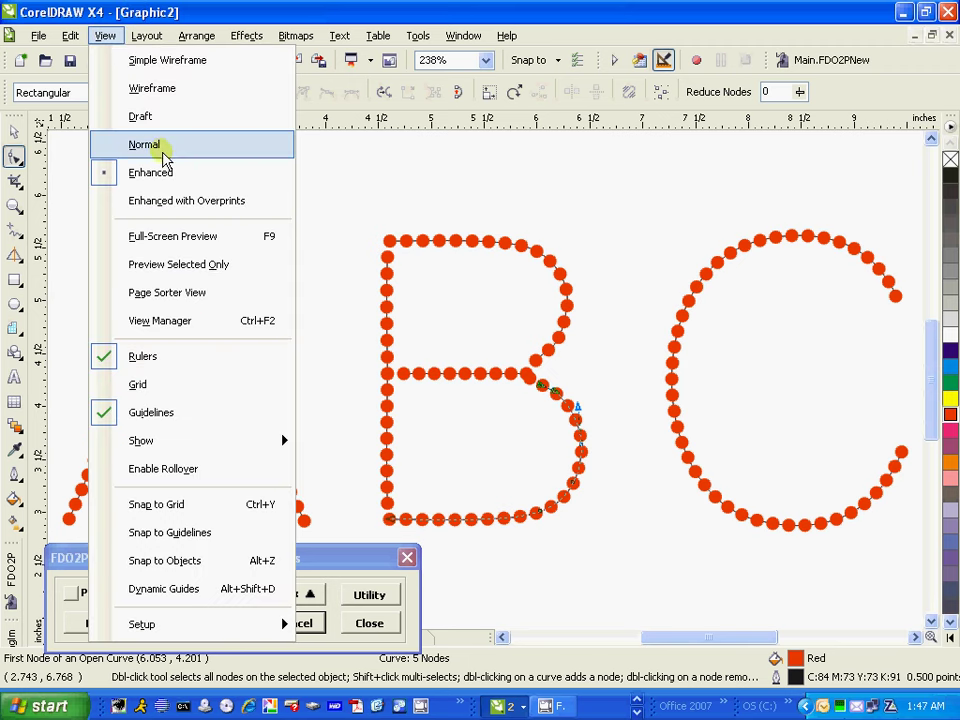
{"action": "left_click", "coordinate": [189, 91]}
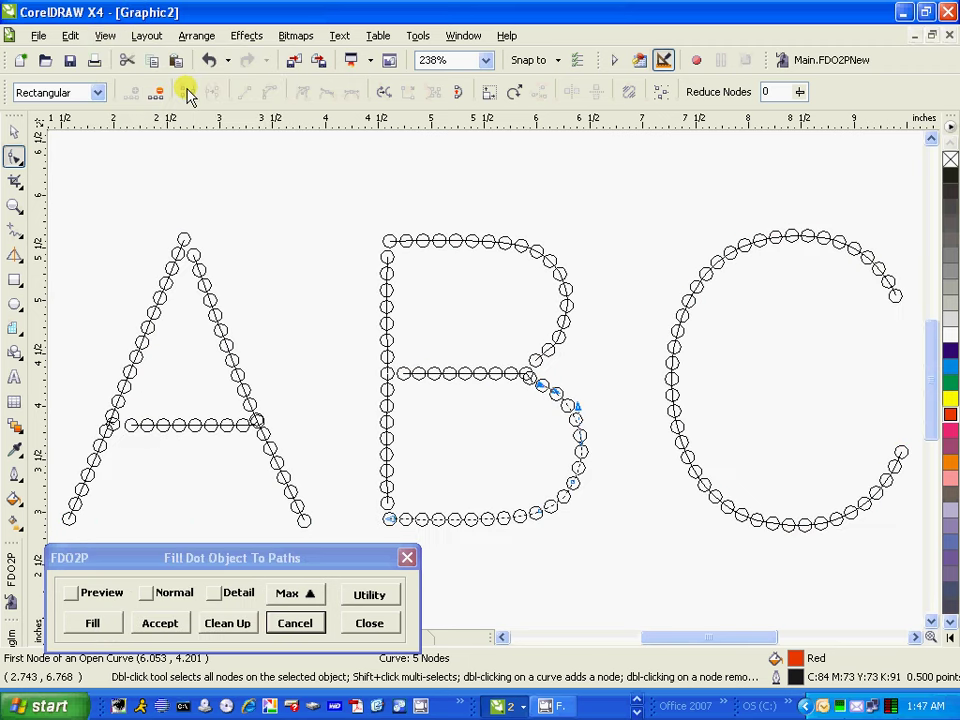
{"action": "left_click", "coordinate": [130, 428]}
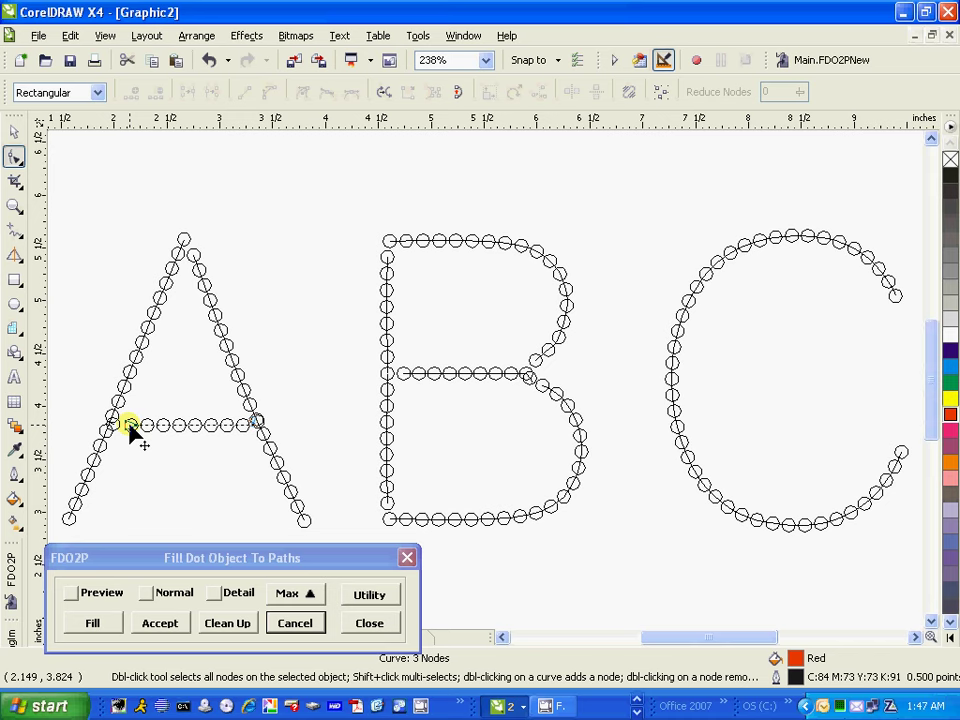
{"action": "left_click_drag", "start_coordinate": [130, 428], "coordinate": [127, 428]}
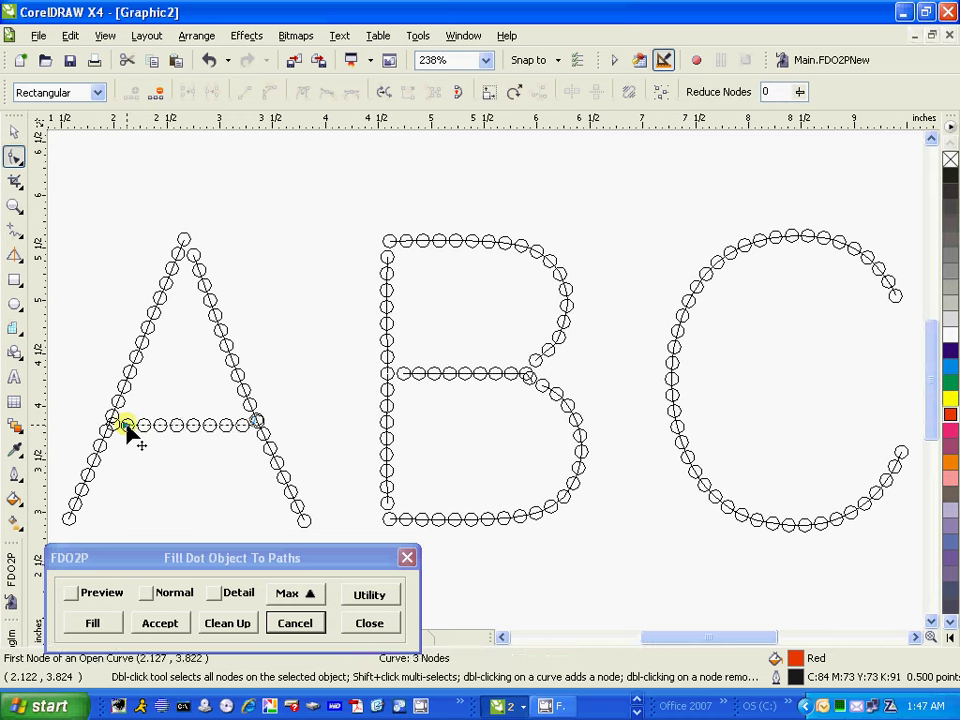
{"action": "left_click", "coordinate": [197, 485]}
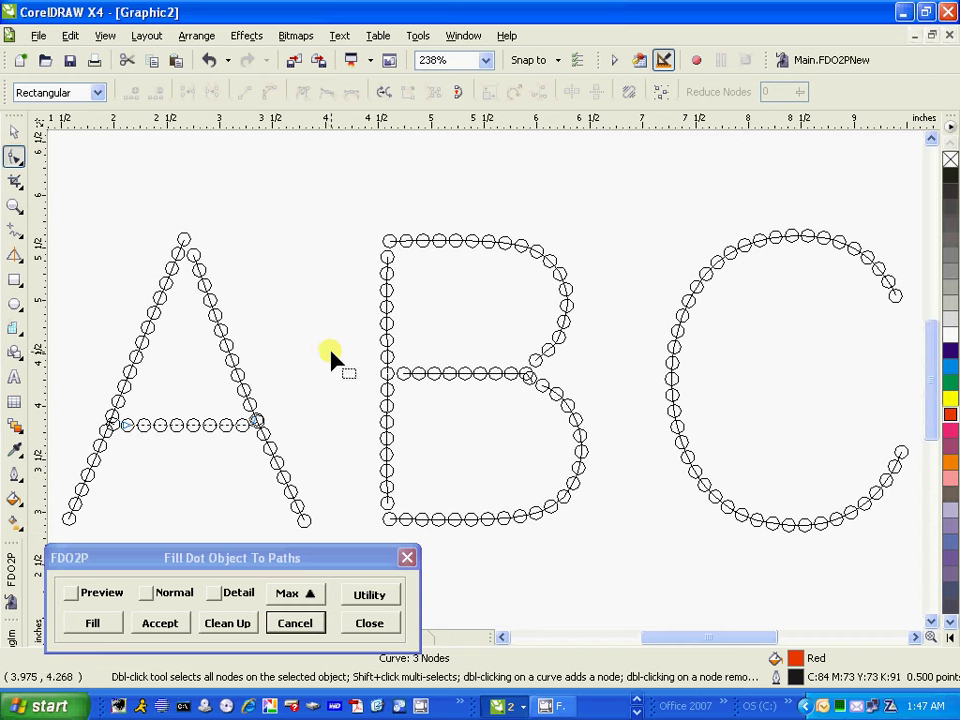
{"action": "left_click", "coordinate": [108, 37]}
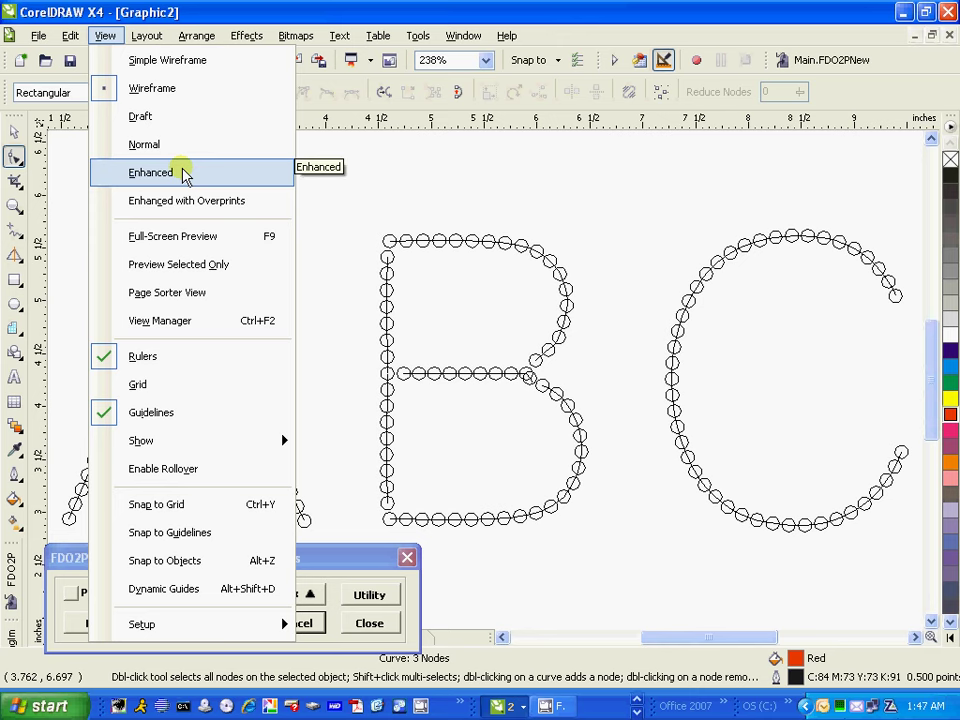
{"action": "left_click", "coordinate": [184, 173]}
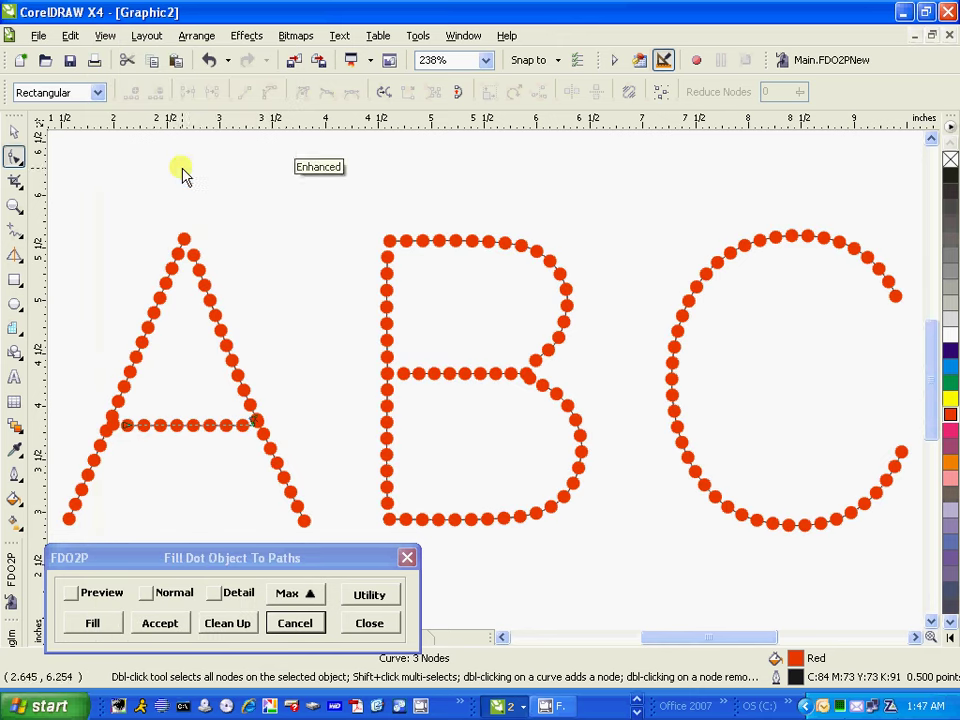
Step: Clean up the overlapping dots, delete the underlying letter paths, and collapse the macro dialog again
{"action": "left_click", "coordinate": [229, 627]}
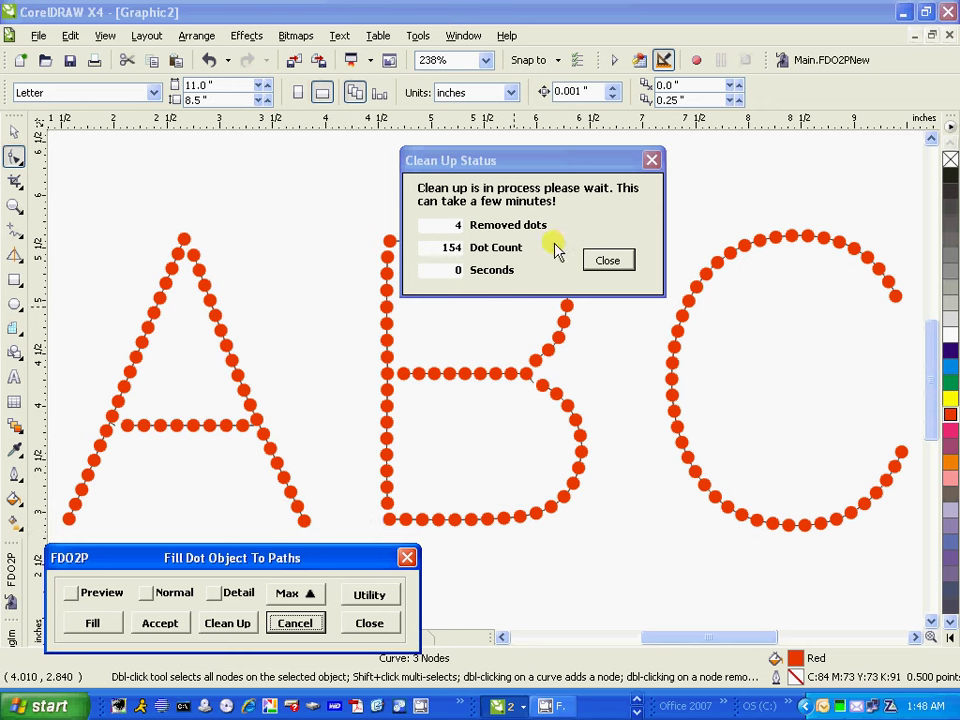
{"action": "left_click", "coordinate": [603, 260]}
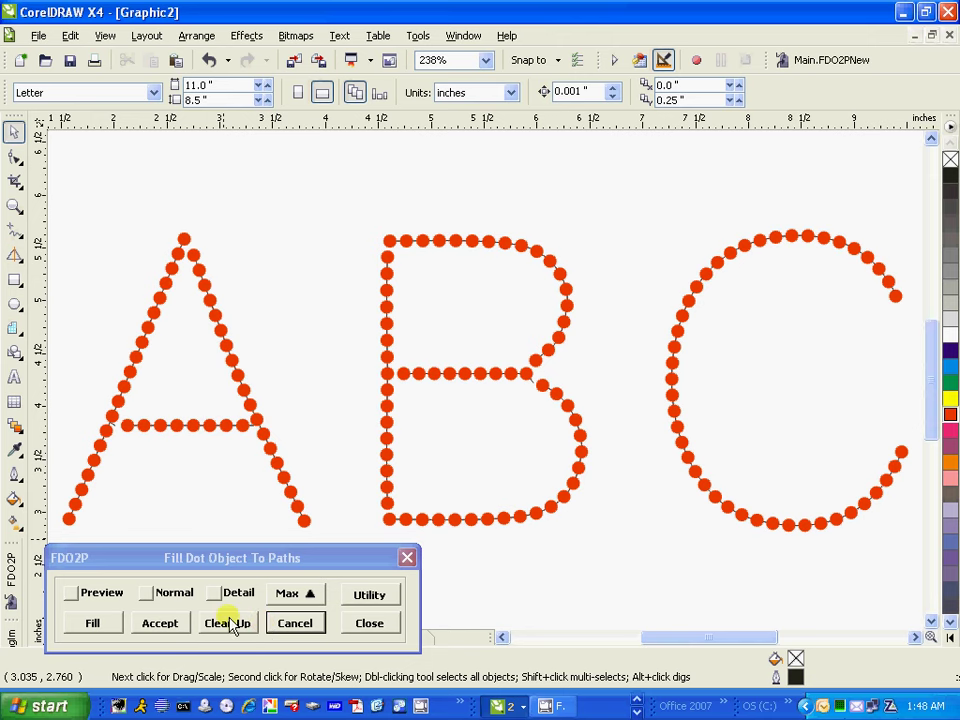
{"action": "left_click", "coordinate": [306, 596]}
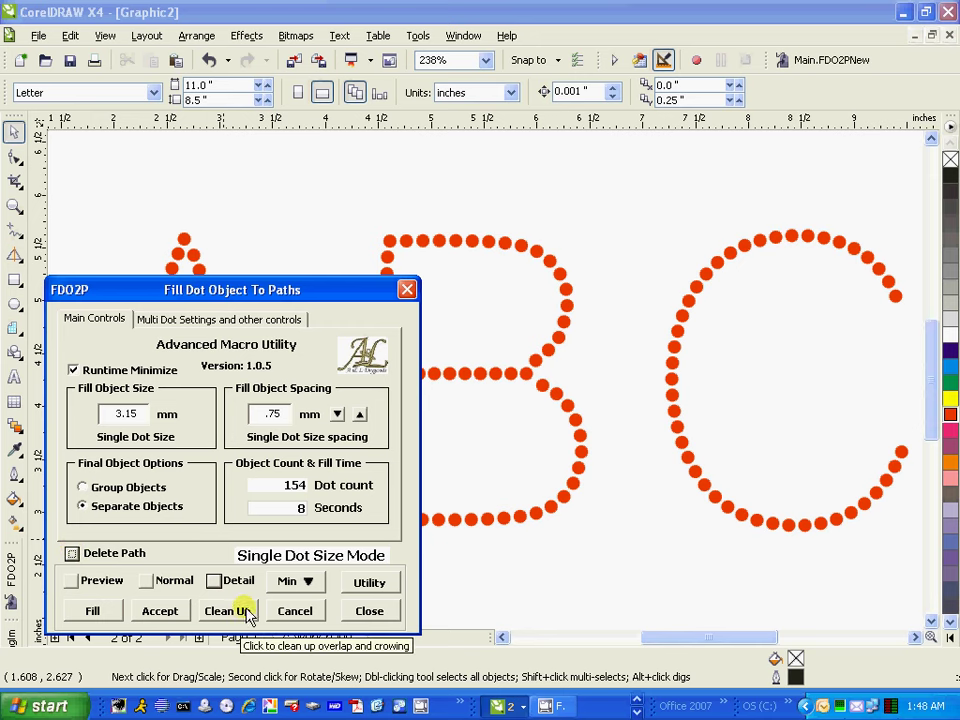
{"action": "left_click", "coordinate": [313, 581]}
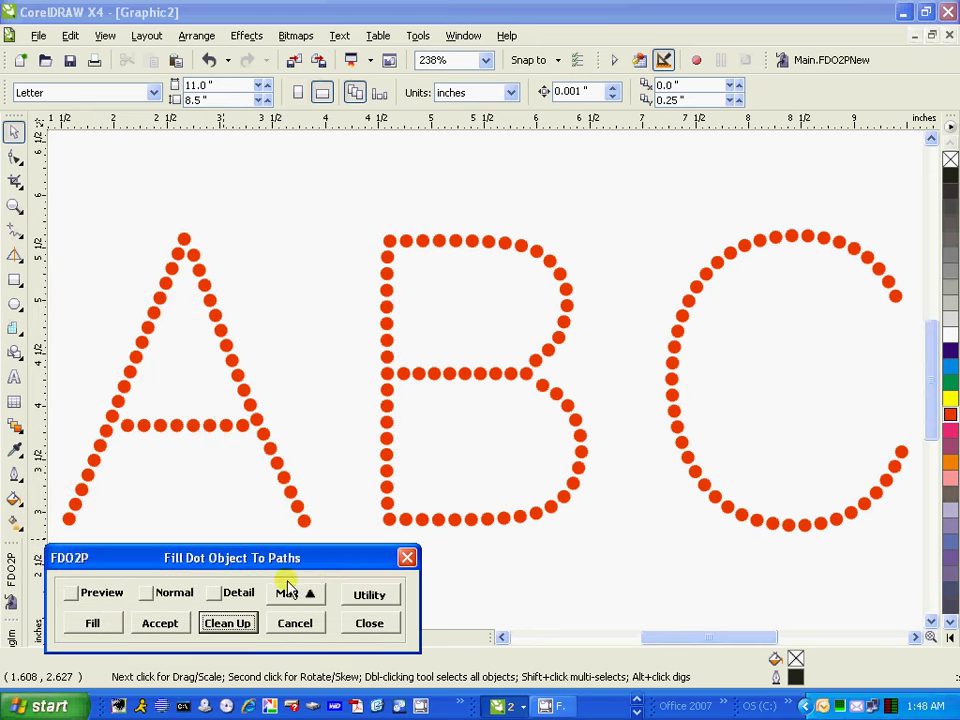